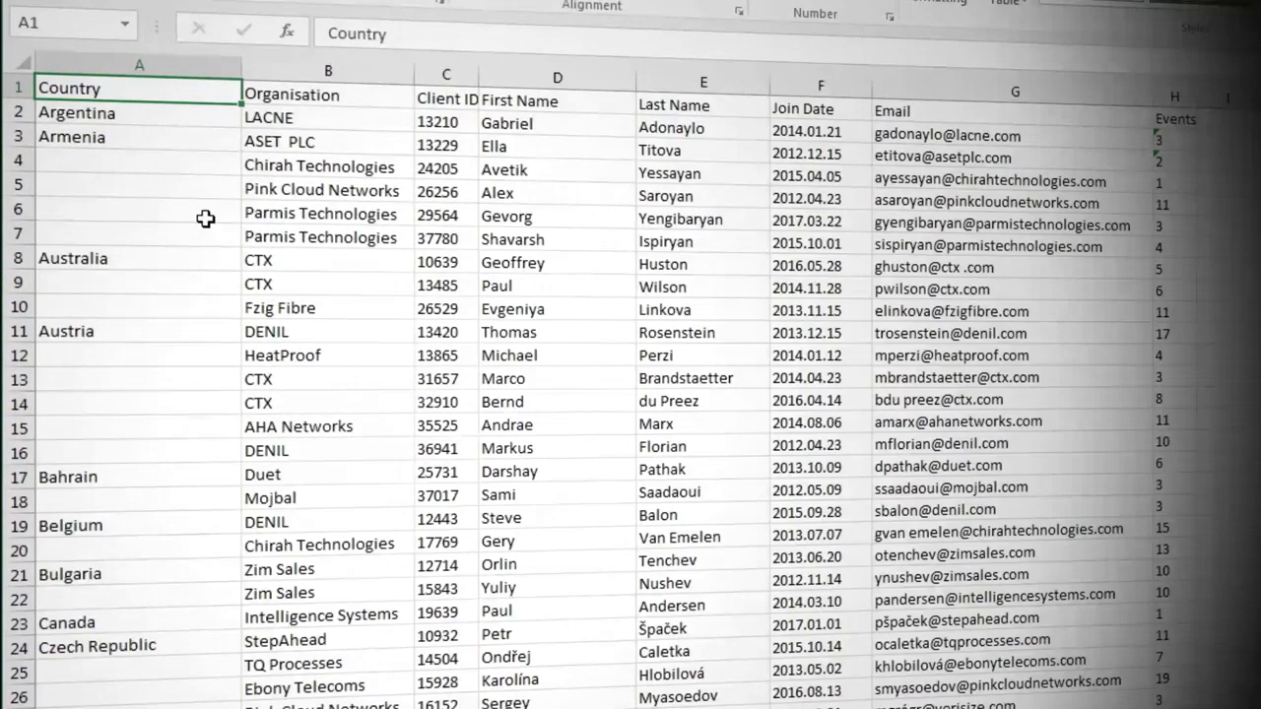
Step: Enter the formula =A3 in cell A4, the first blank cell of the Country column
left_click(174, 162)
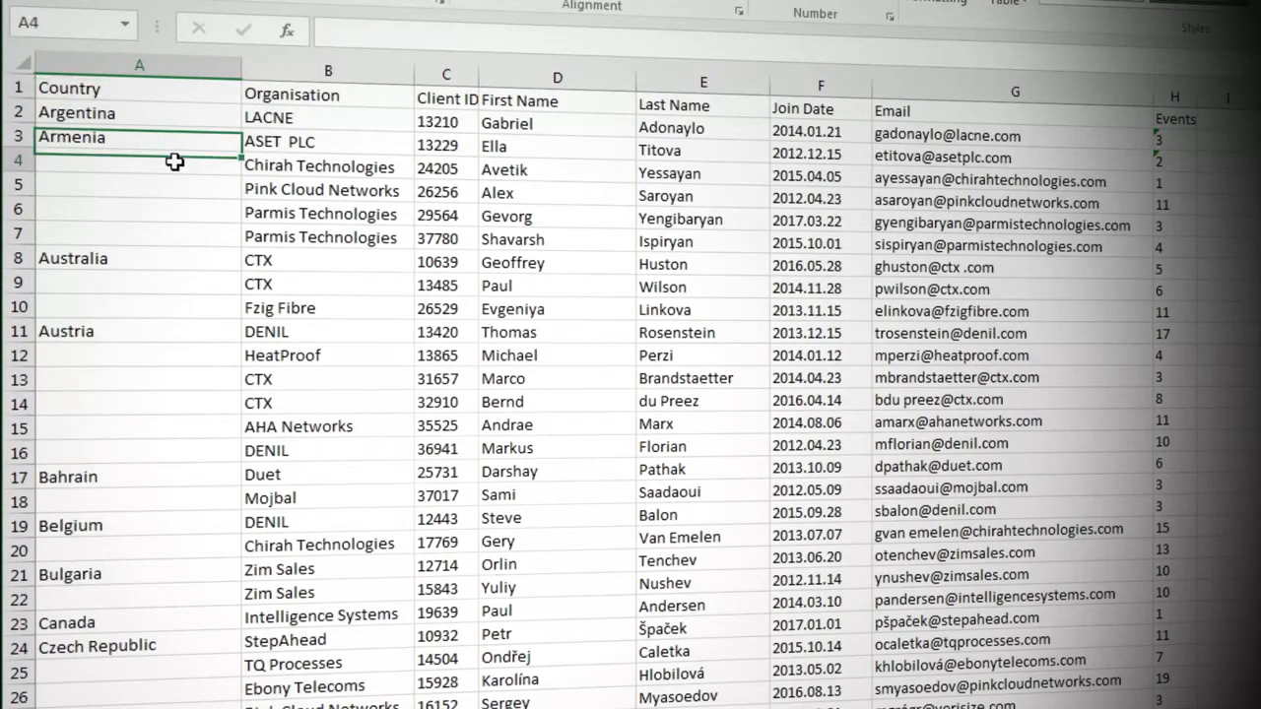
type("=")
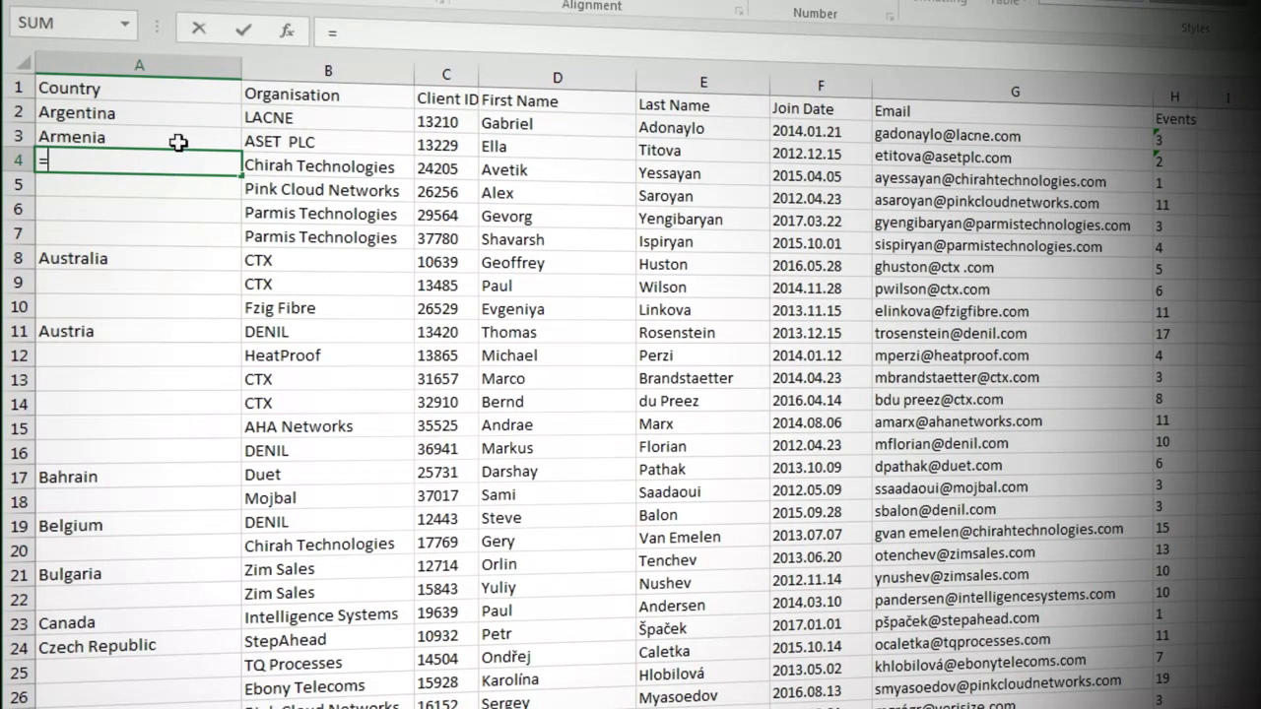
left_click(176, 138)
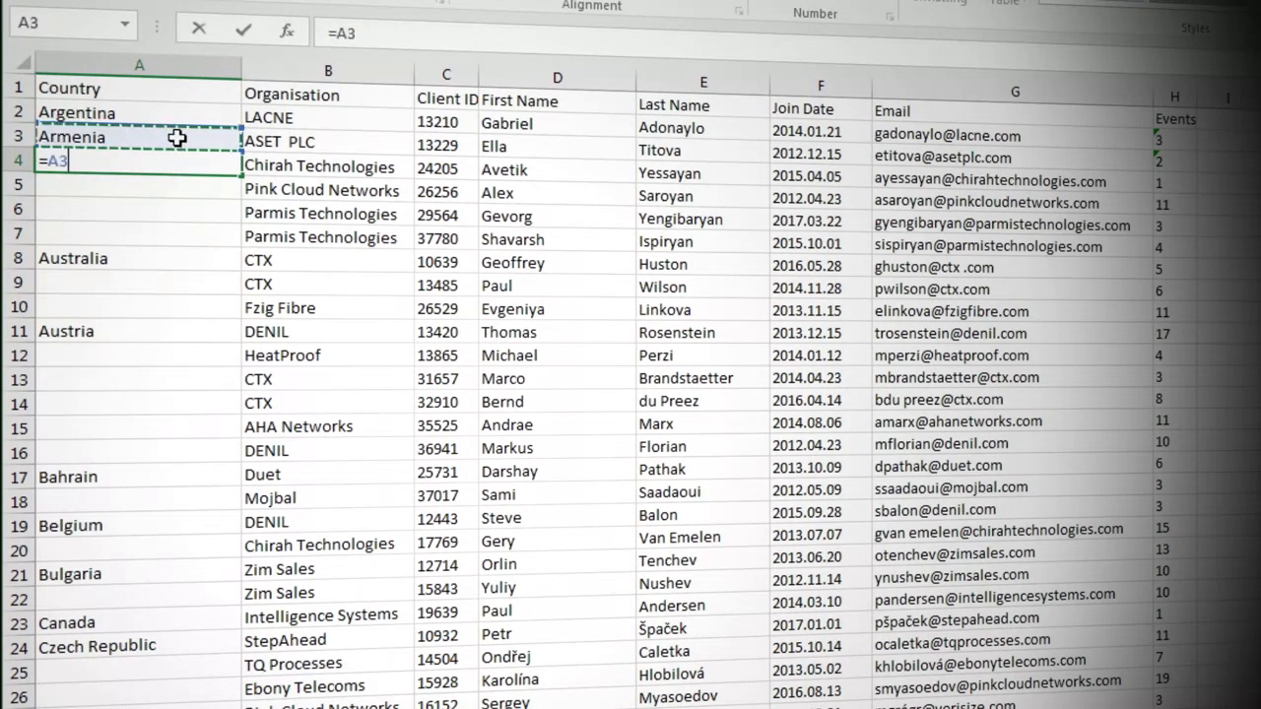
key("Return")
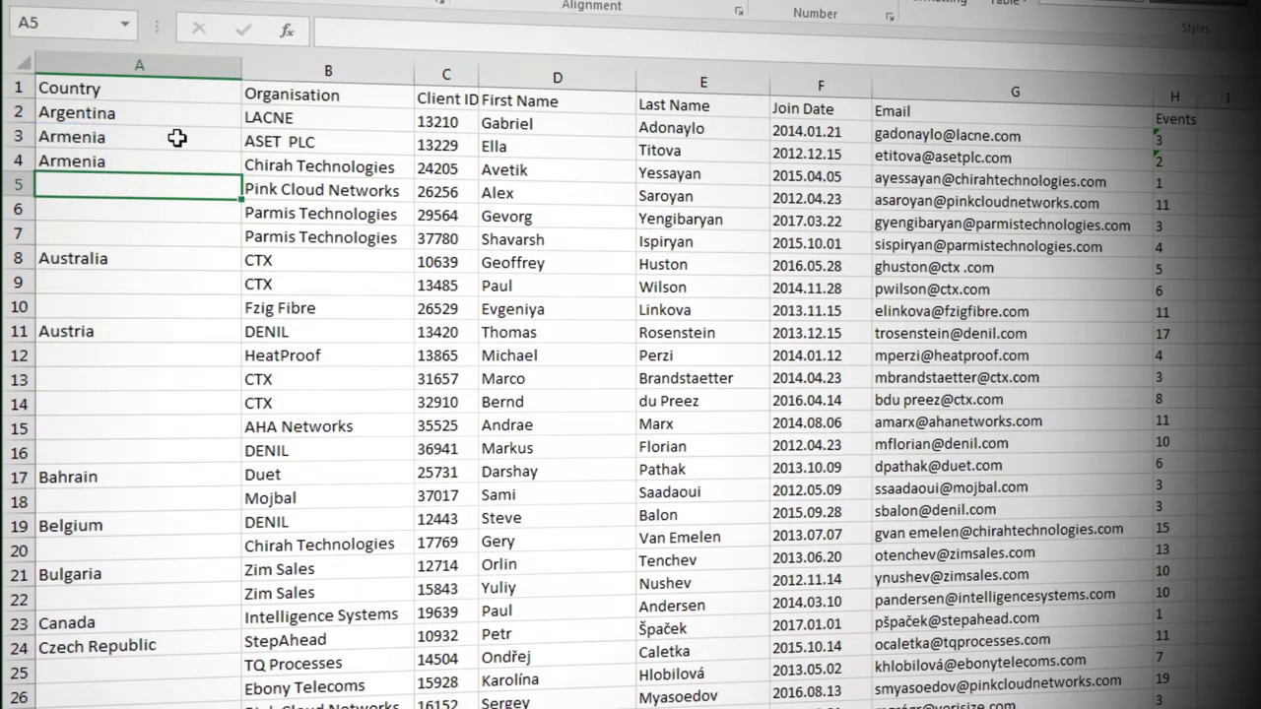
Step: Select all the blank Country cells with Go To Special's Blanks option and fill them with A4's formula, starting as =A4 in A5
left_click(179, 160)
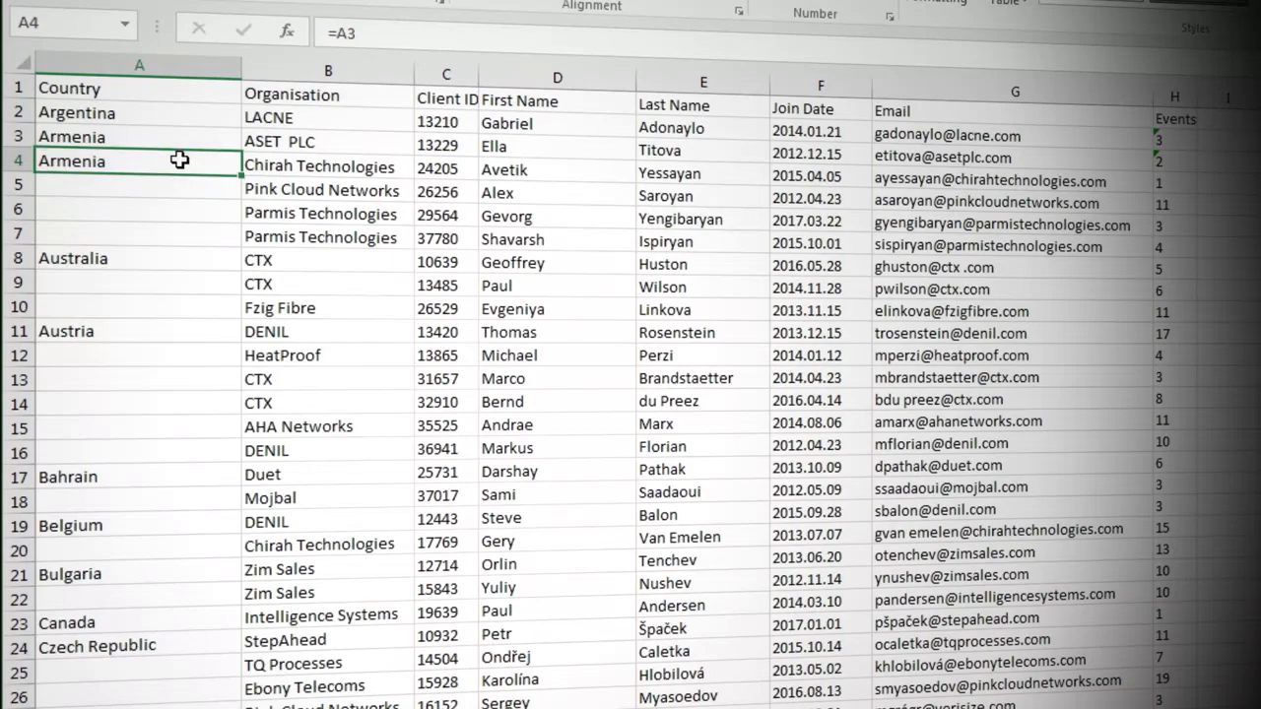
key("ctrl+c")
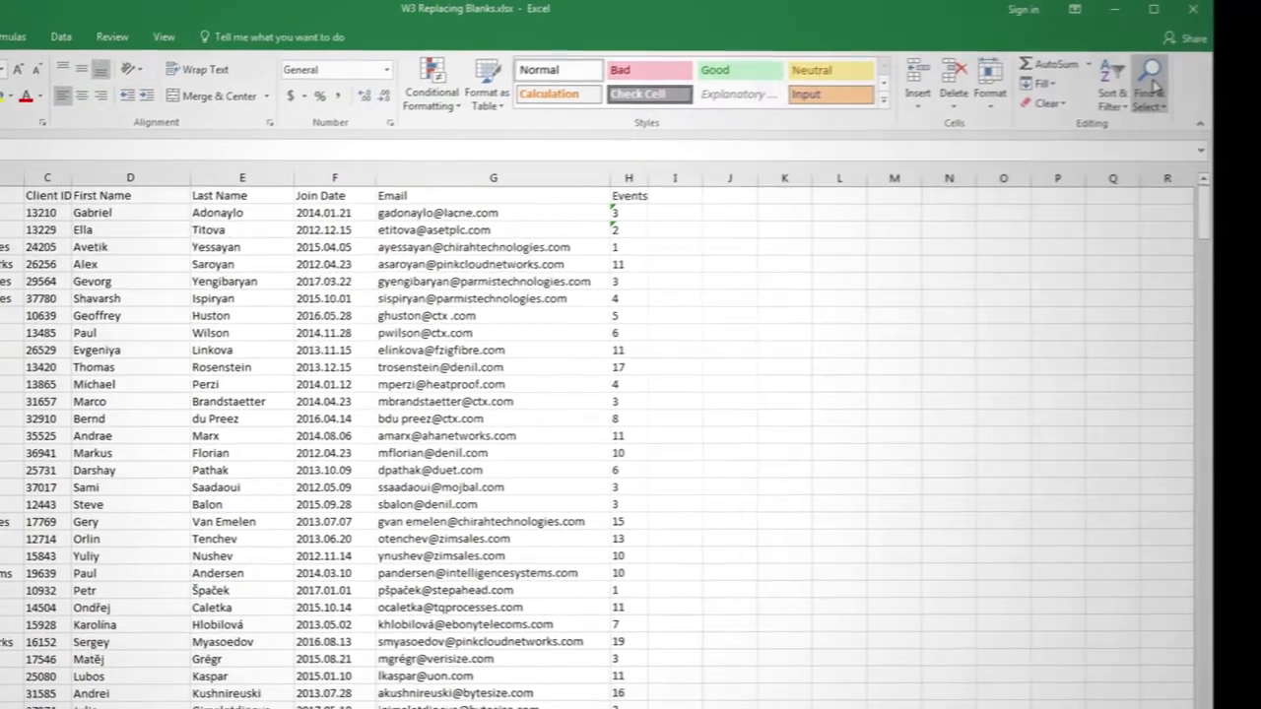
left_click(1224, 77)
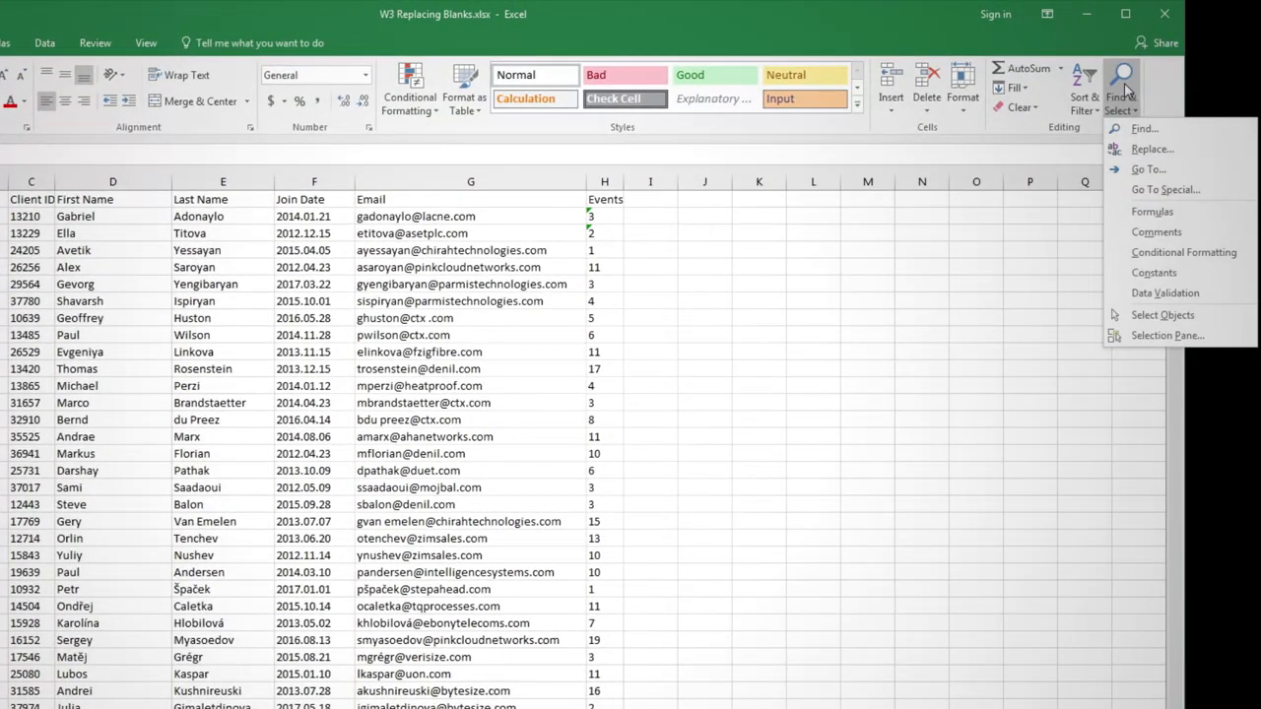
left_click(1165, 189)
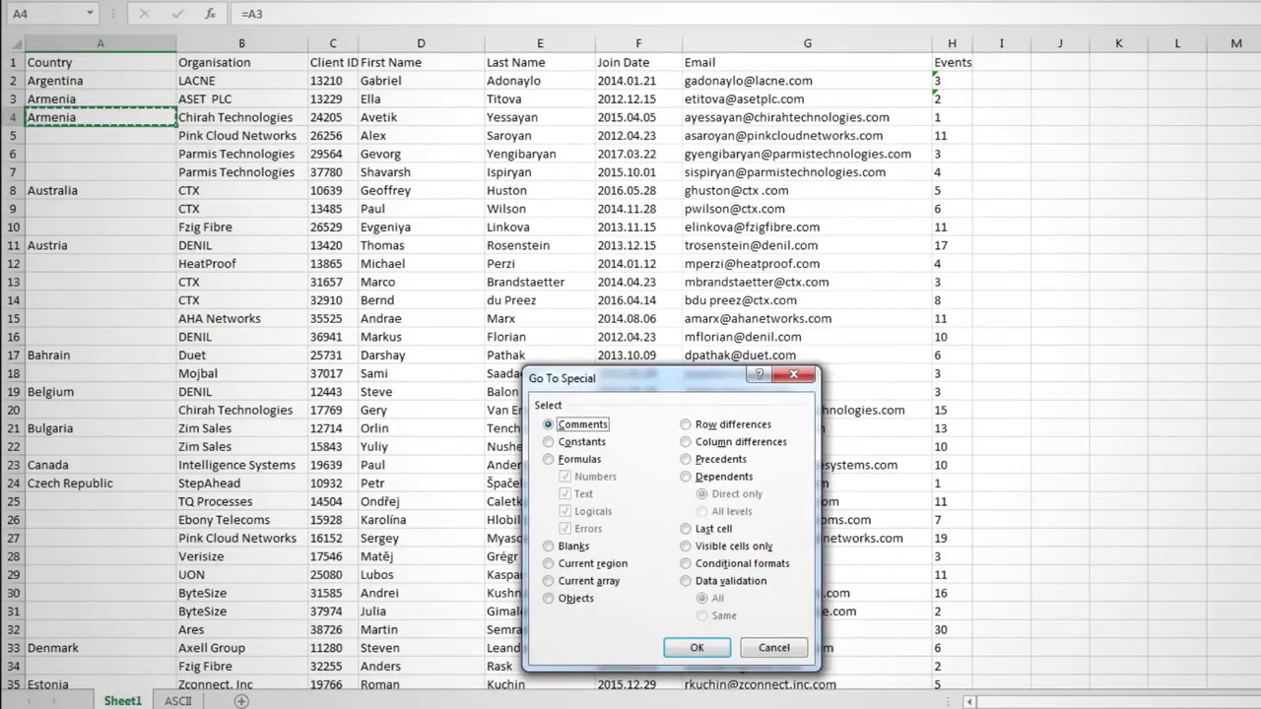
left_click(579, 546)
left_click(695, 648)
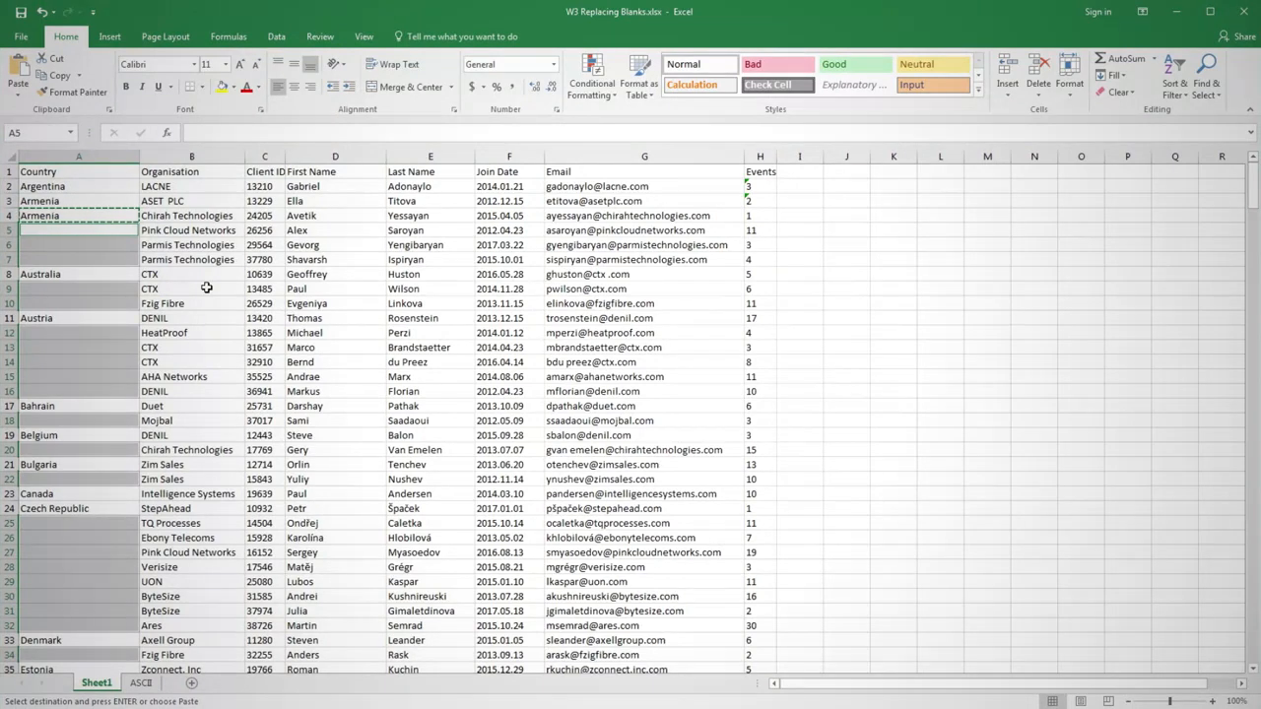
type("=A4")
key("ctrl+Return")
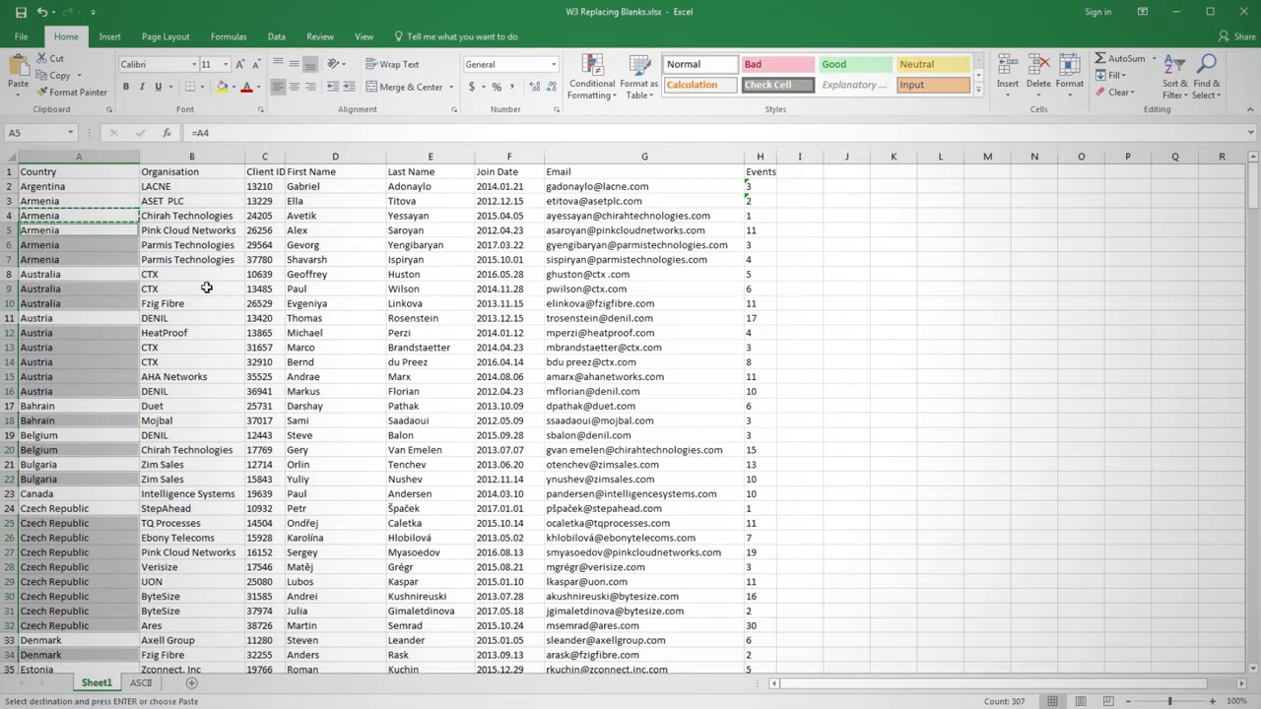
Step: Replace the Country column's formulas from A3 down to the last row with their values using copy and paste values
left_click(110, 200)
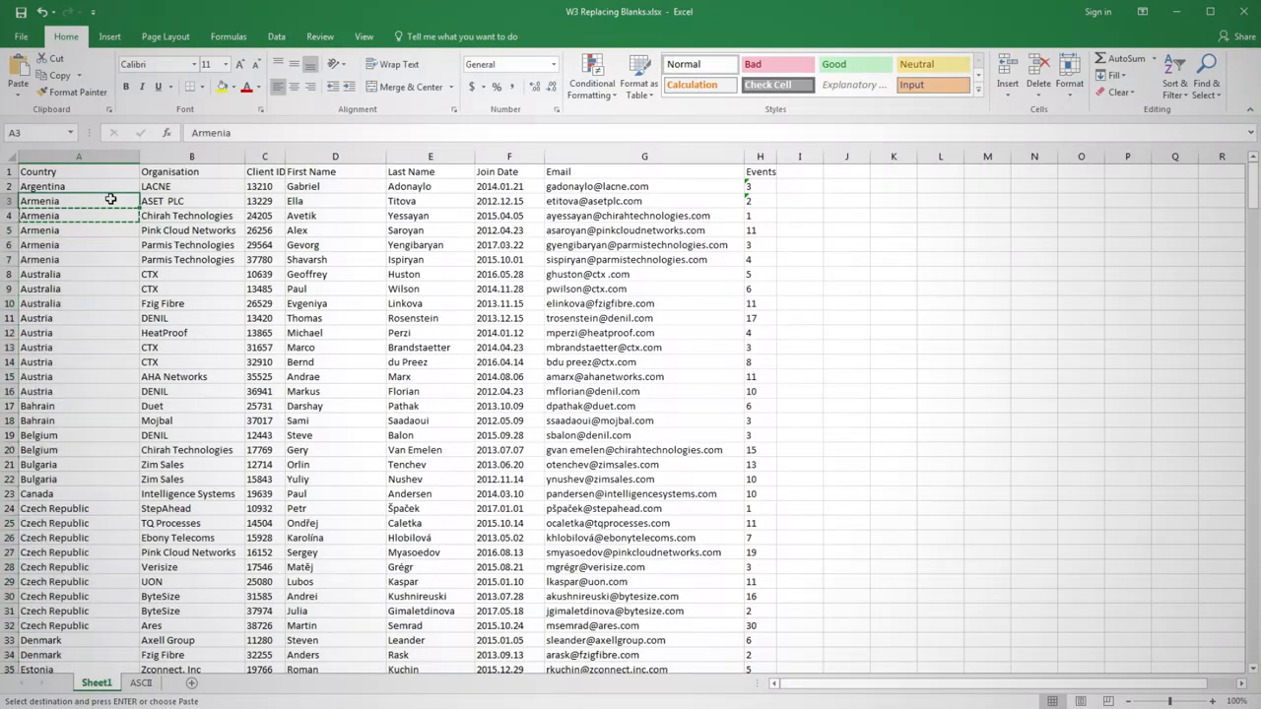
key("ctrl+shift+Down")
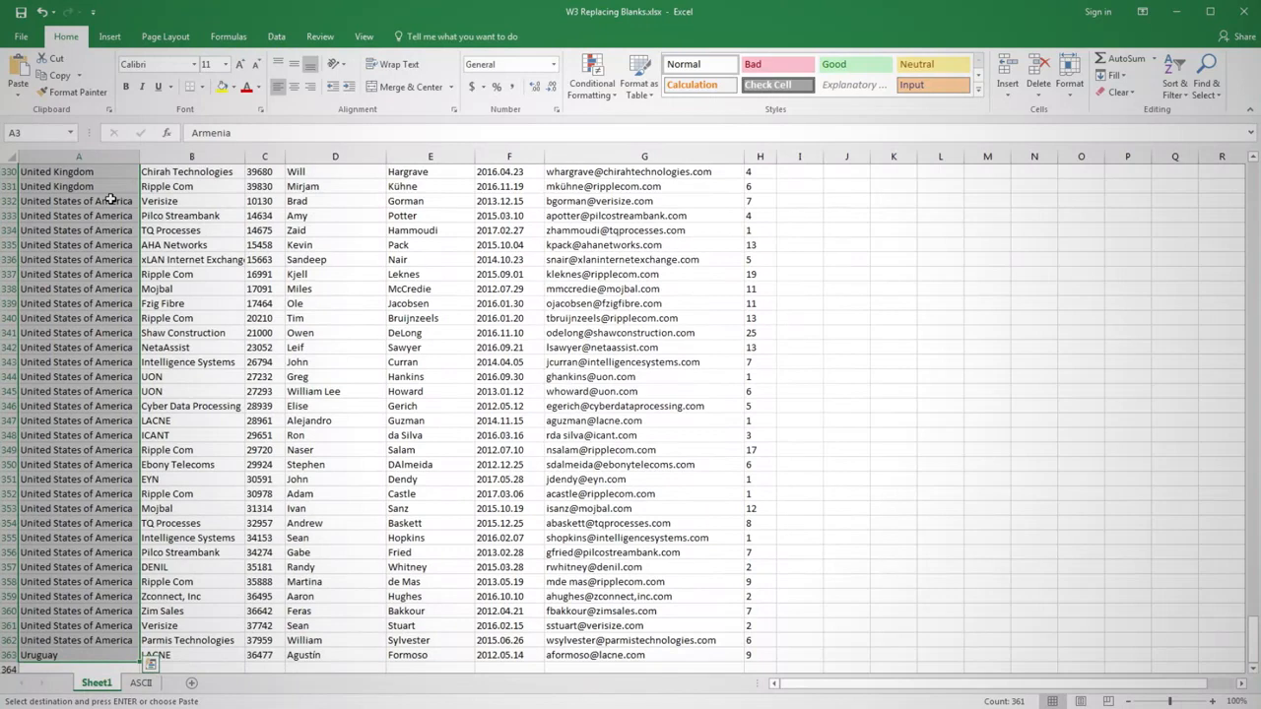
key("ctrl+c")
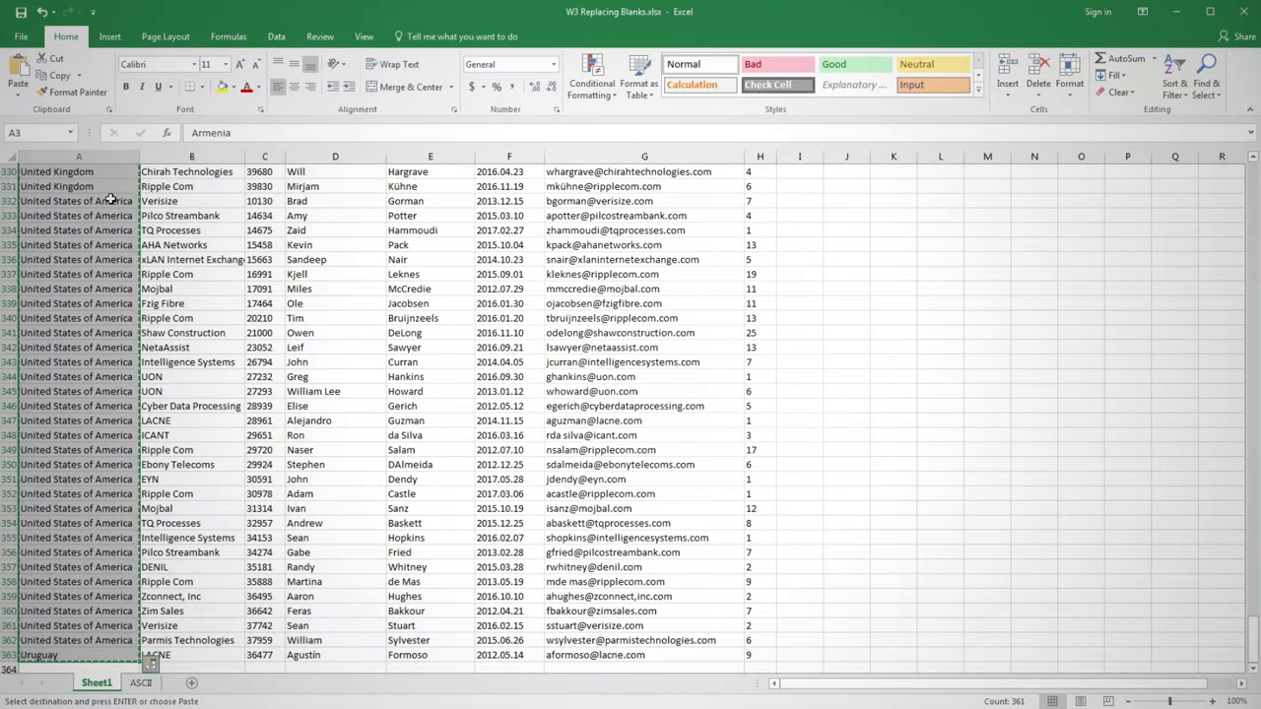
left_click(17, 99)
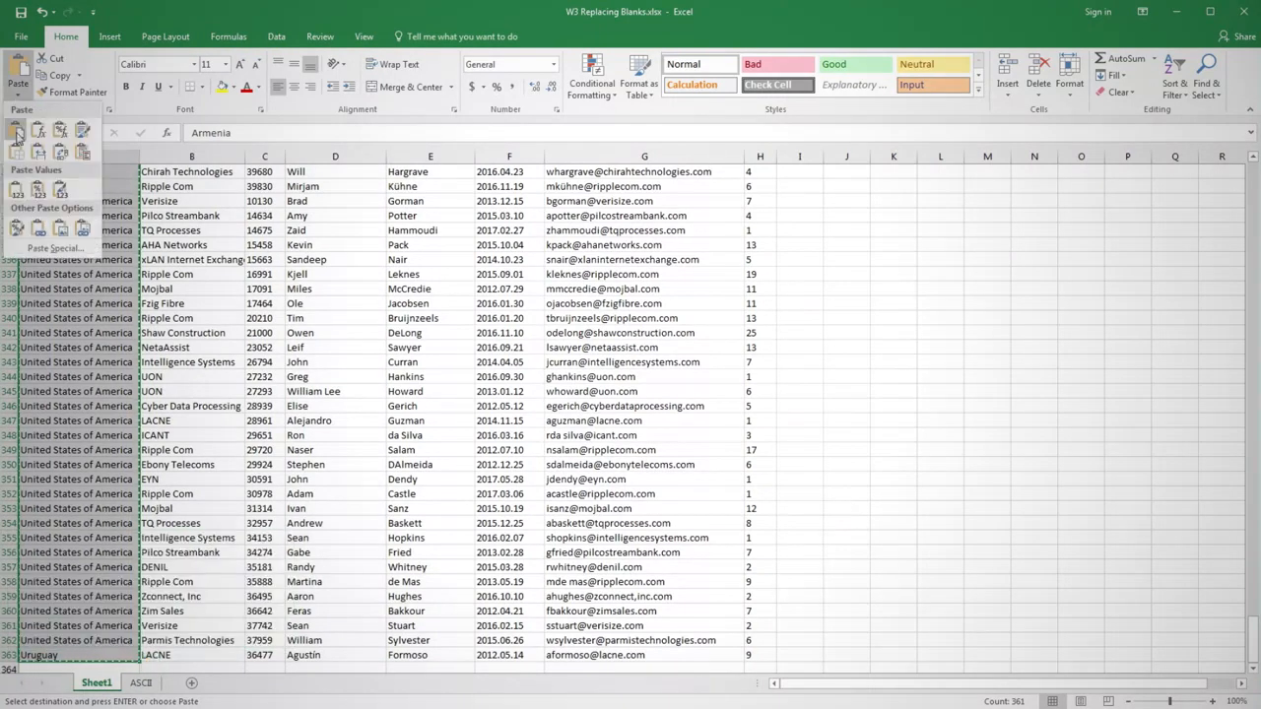
left_click(16, 179)
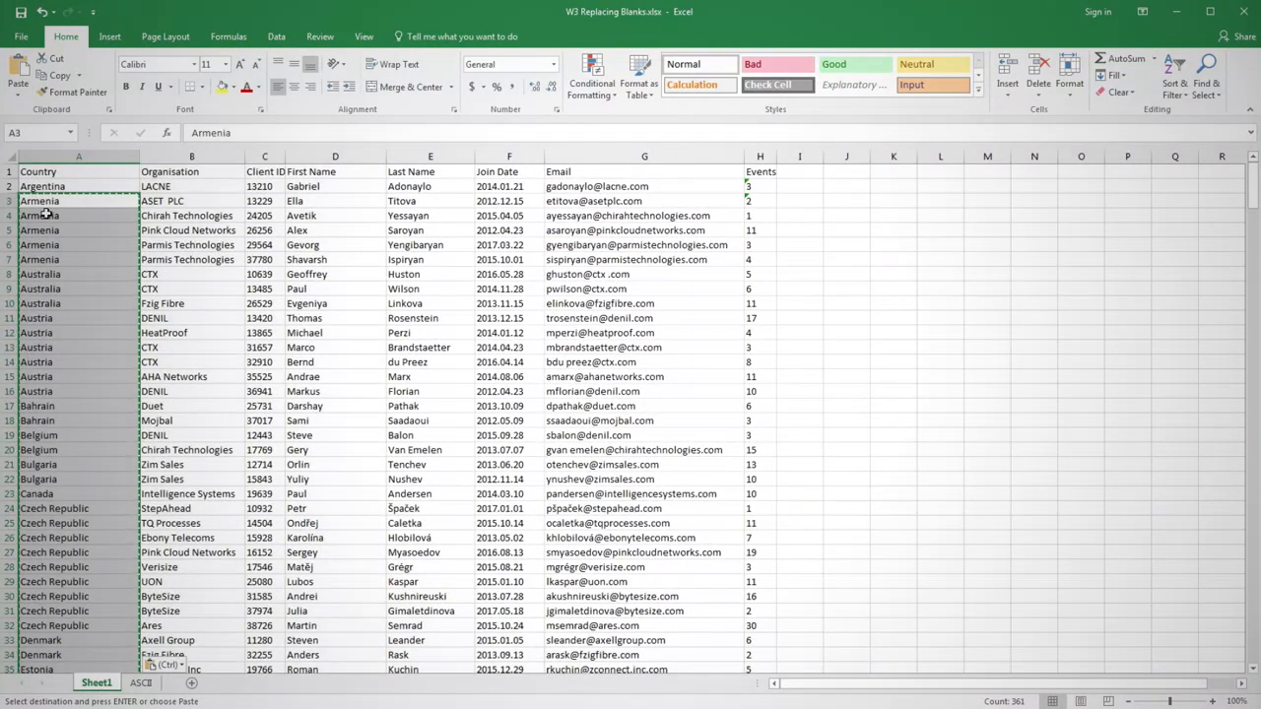
left_click(48, 229)
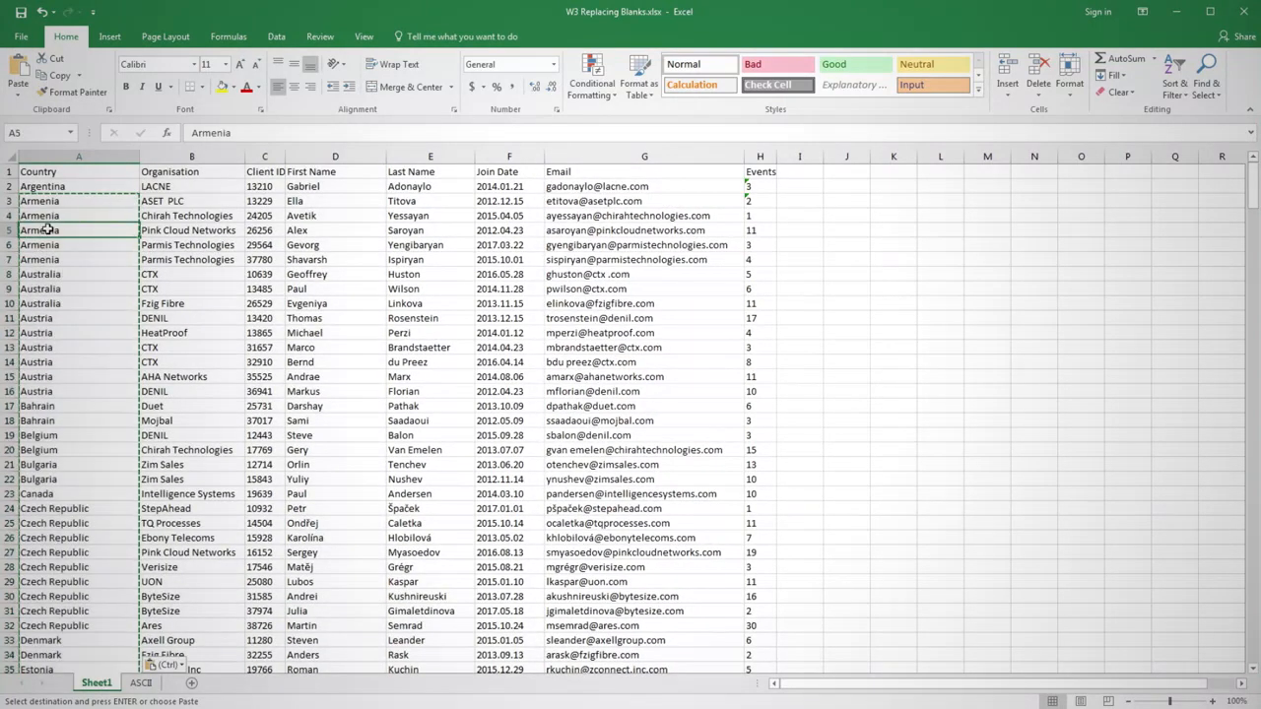
key("Escape")
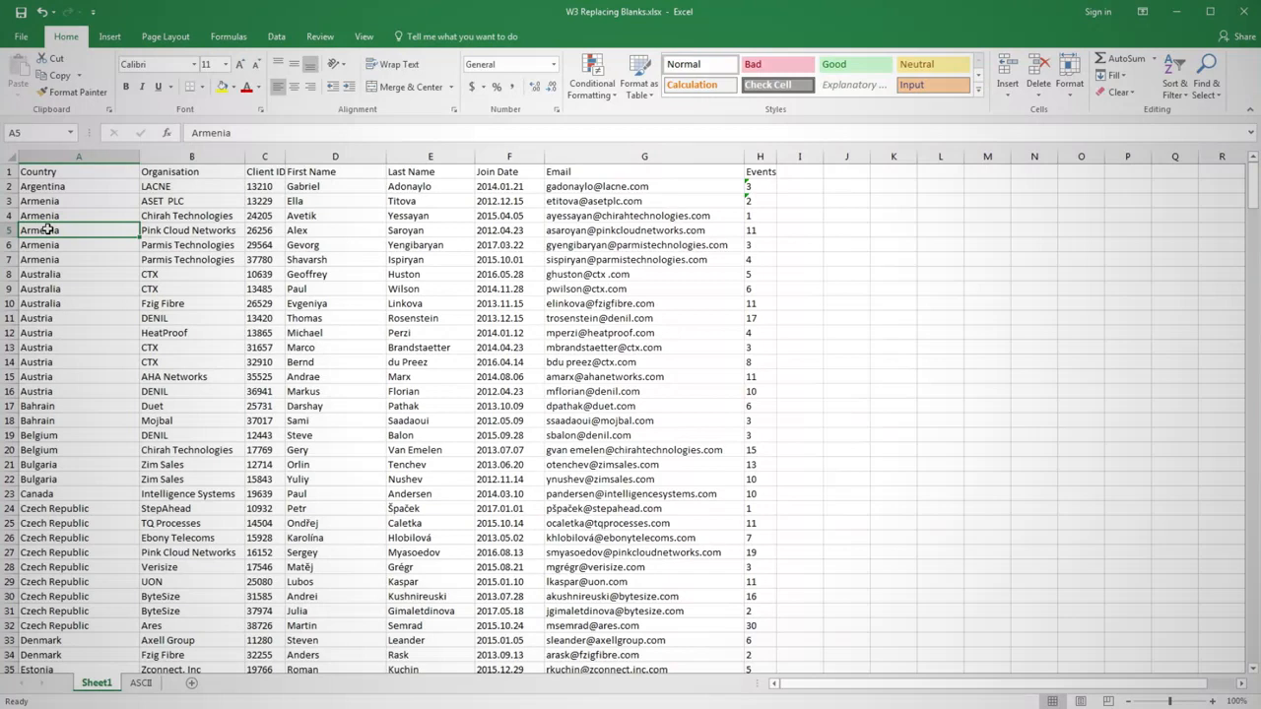
Step: Undo the value paste, the filled blanks and the formula in A4 to restore the original Country column
key("ctrl+z")
key("ctrl+z")
key("ctrl+z")
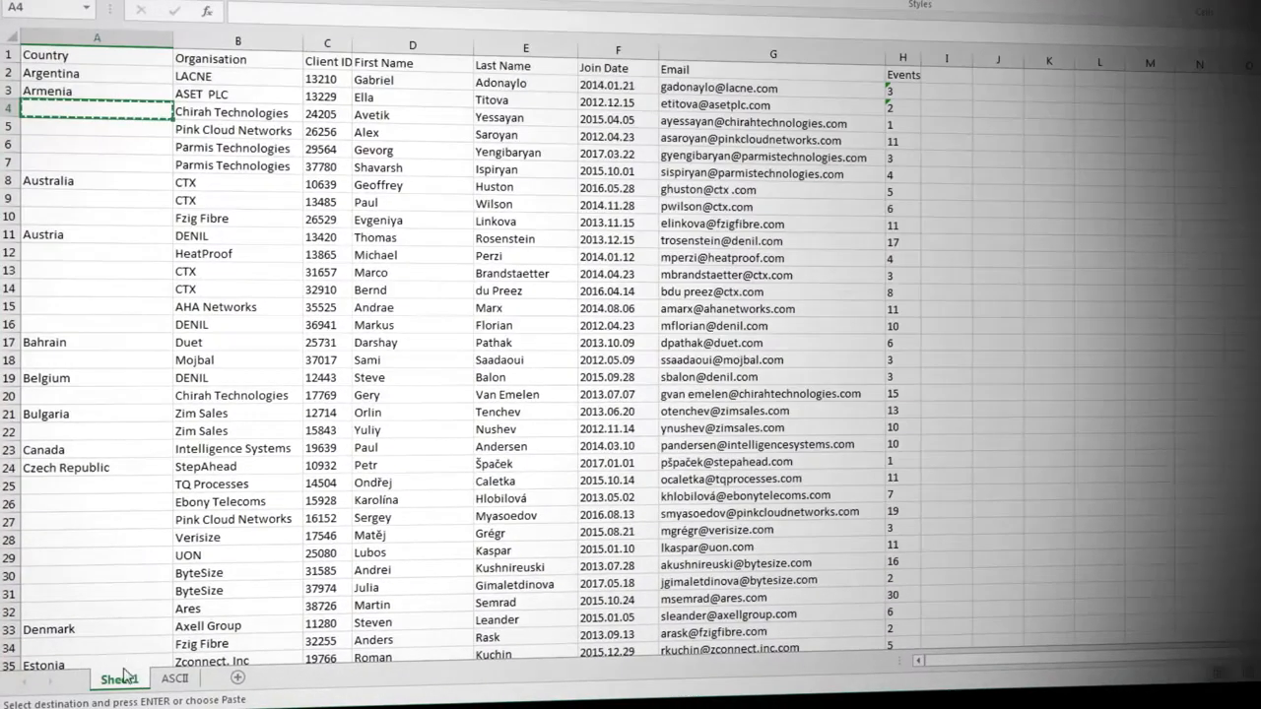
Step: Duplicate Sheet1 in front of the ASCII sheet and enter =Sheet1!A2 in cell A2 of the copy
left_click_drag(122, 681, 168, 685)
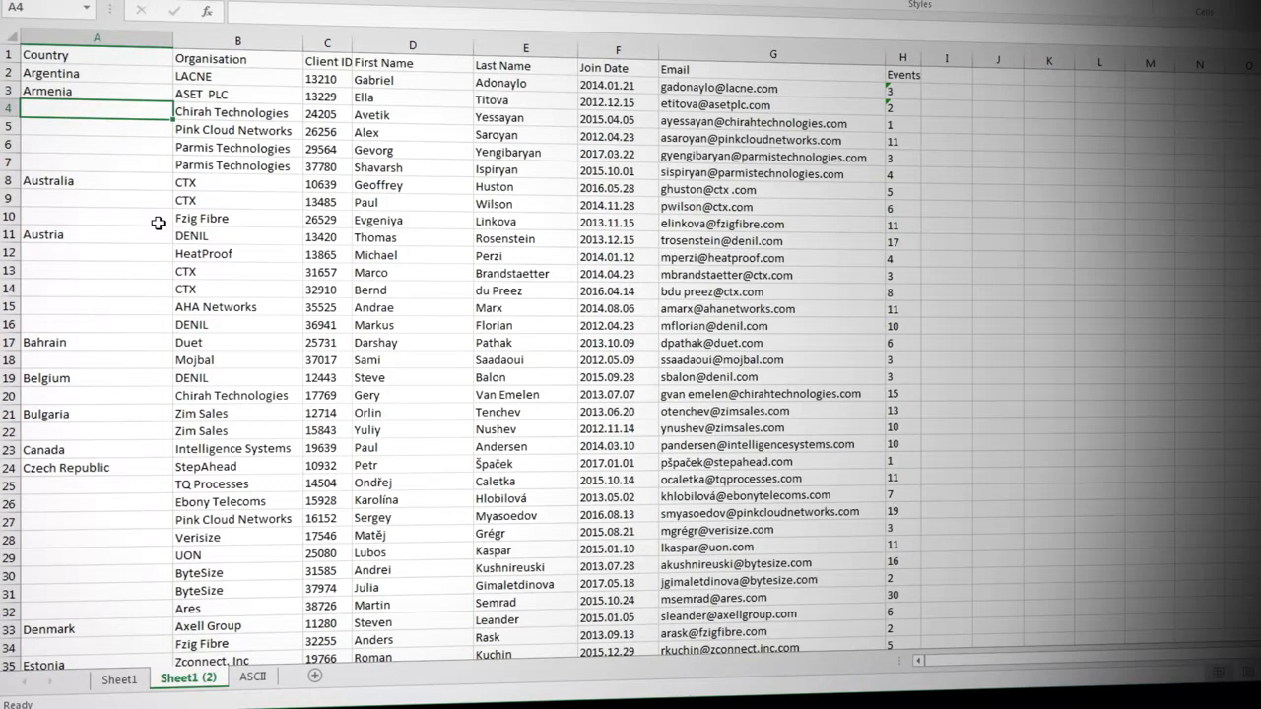
left_click(113, 77)
type("=")
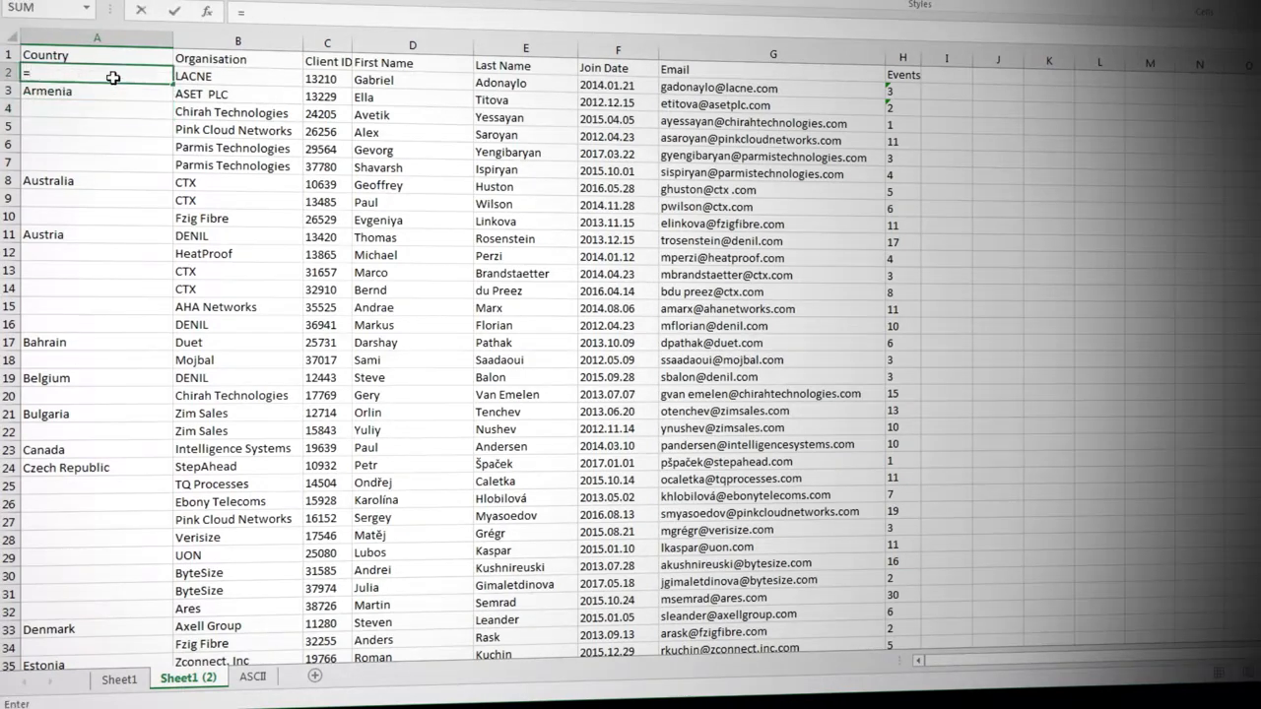
left_click(119, 678)
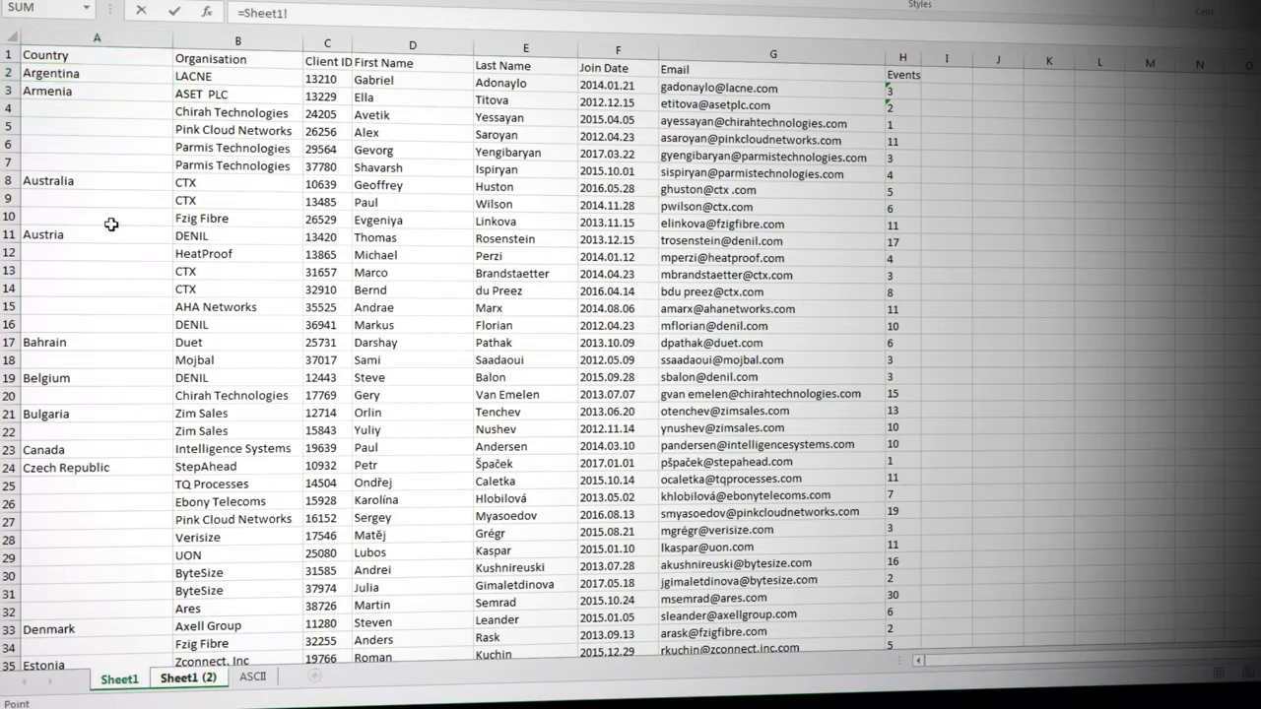
left_click(104, 73)
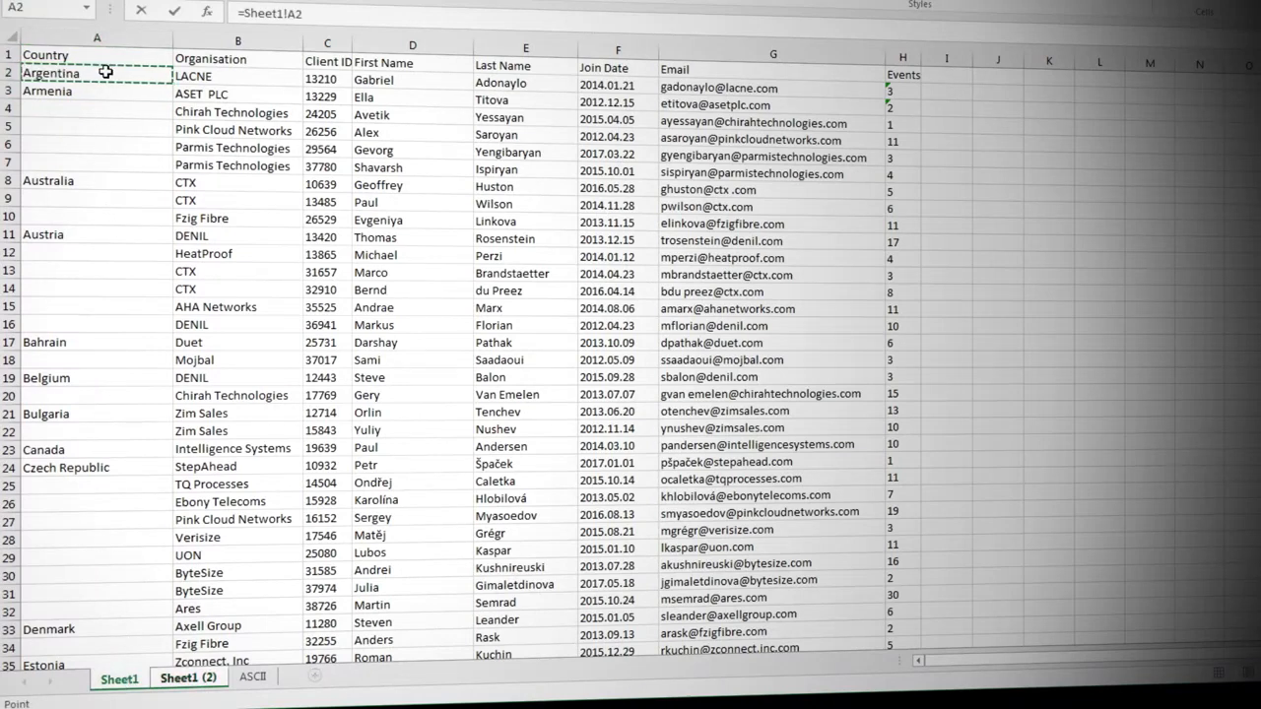
key("Return")
Step: Fill the Sheet1 link formula from A2 across to the Events column and down all the data rows
left_click(104, 73)
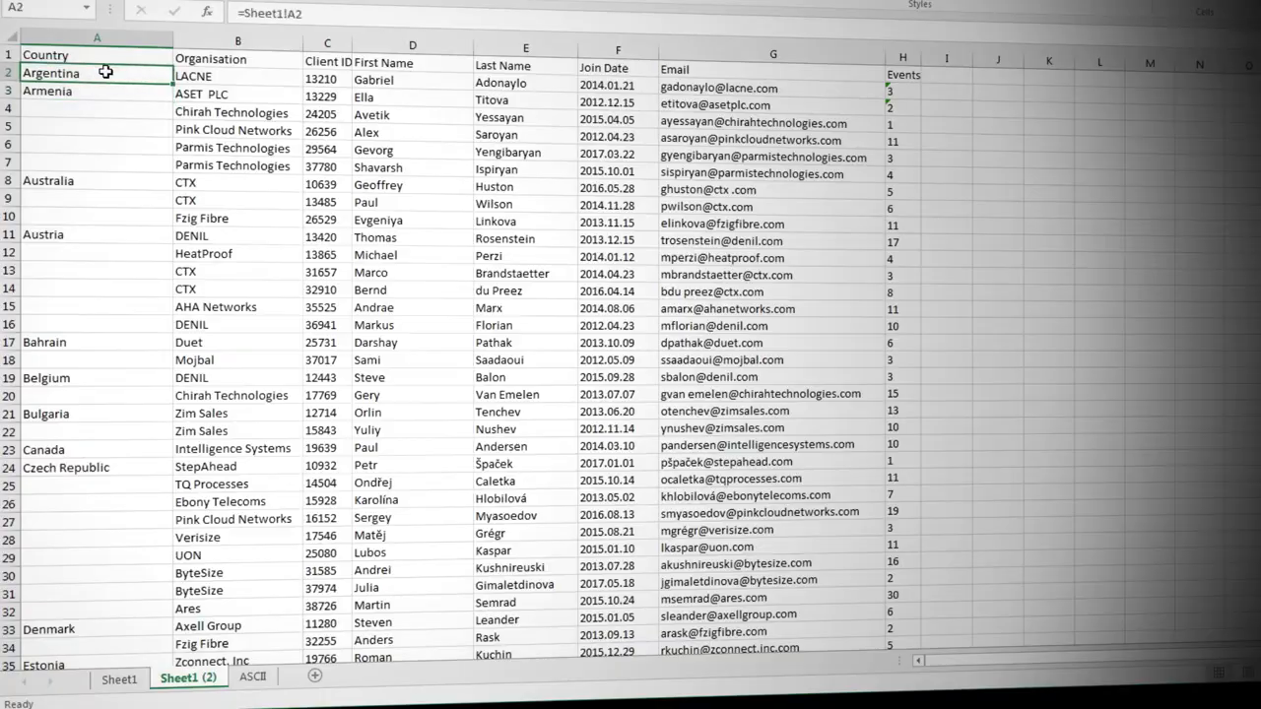
left_click_drag(174, 83, 887, 615)
key("ctrl+Home")
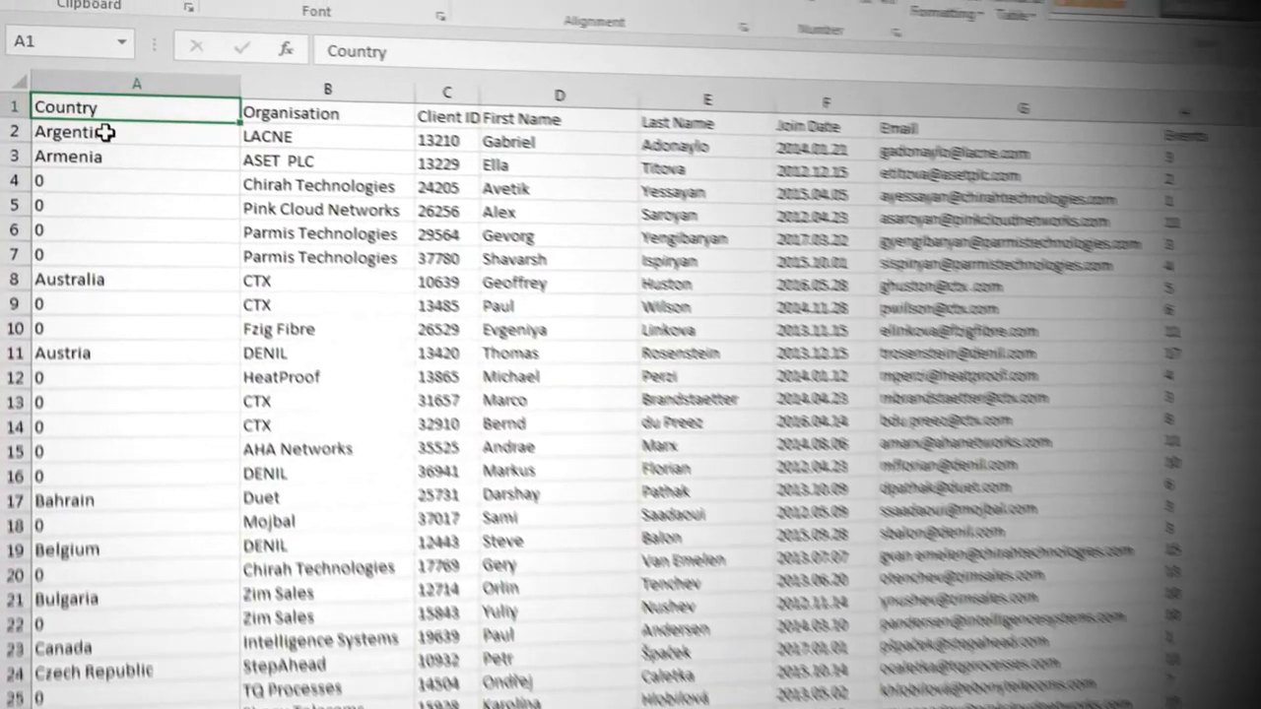
Step: Edit the formula in A2 of the copied sheet into an IF function with the logical test ISBLANK(Sheet1!A2)
double_click(77, 74)
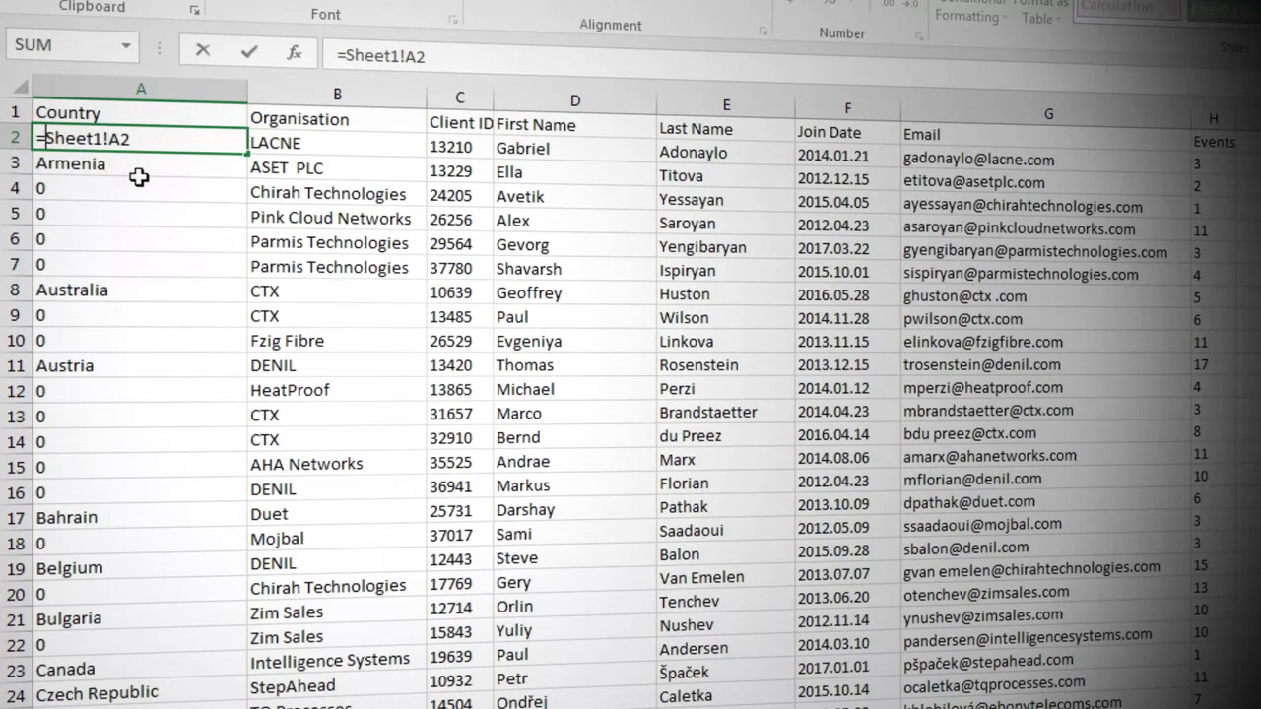
type("IF(")
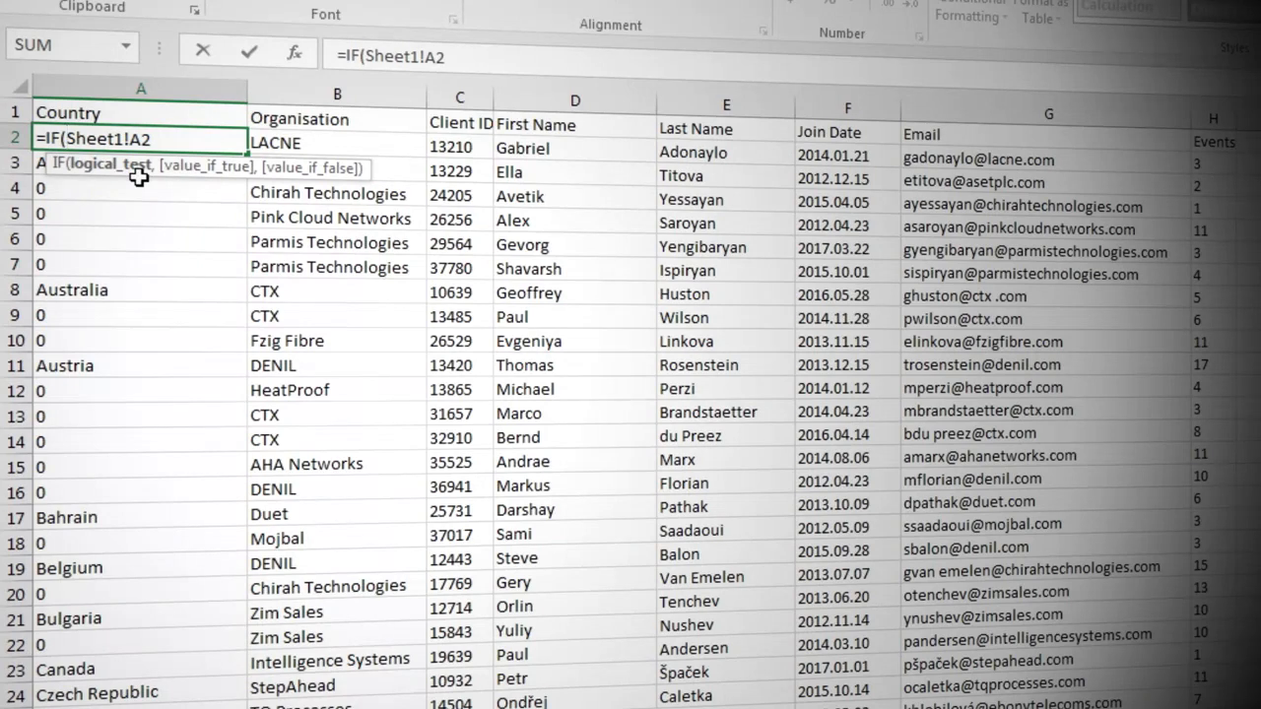
type("isbl")
key("Tab")
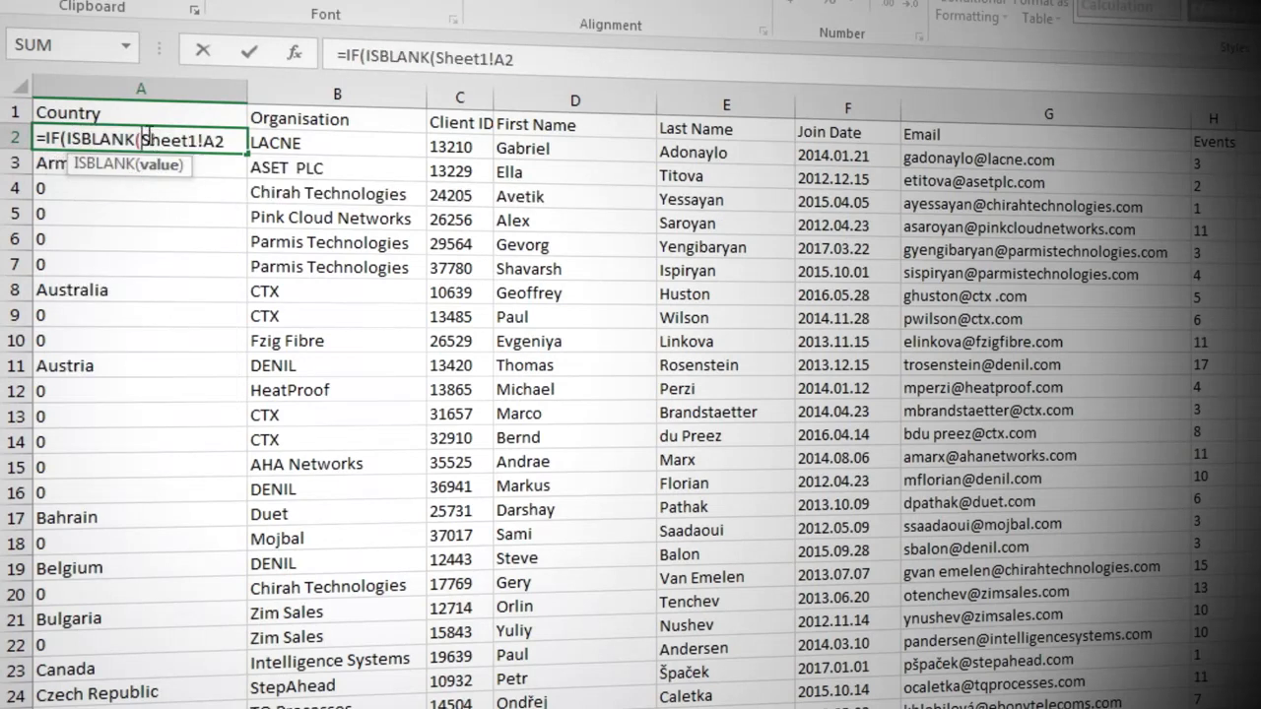
left_click_drag(142, 136, 228, 141)
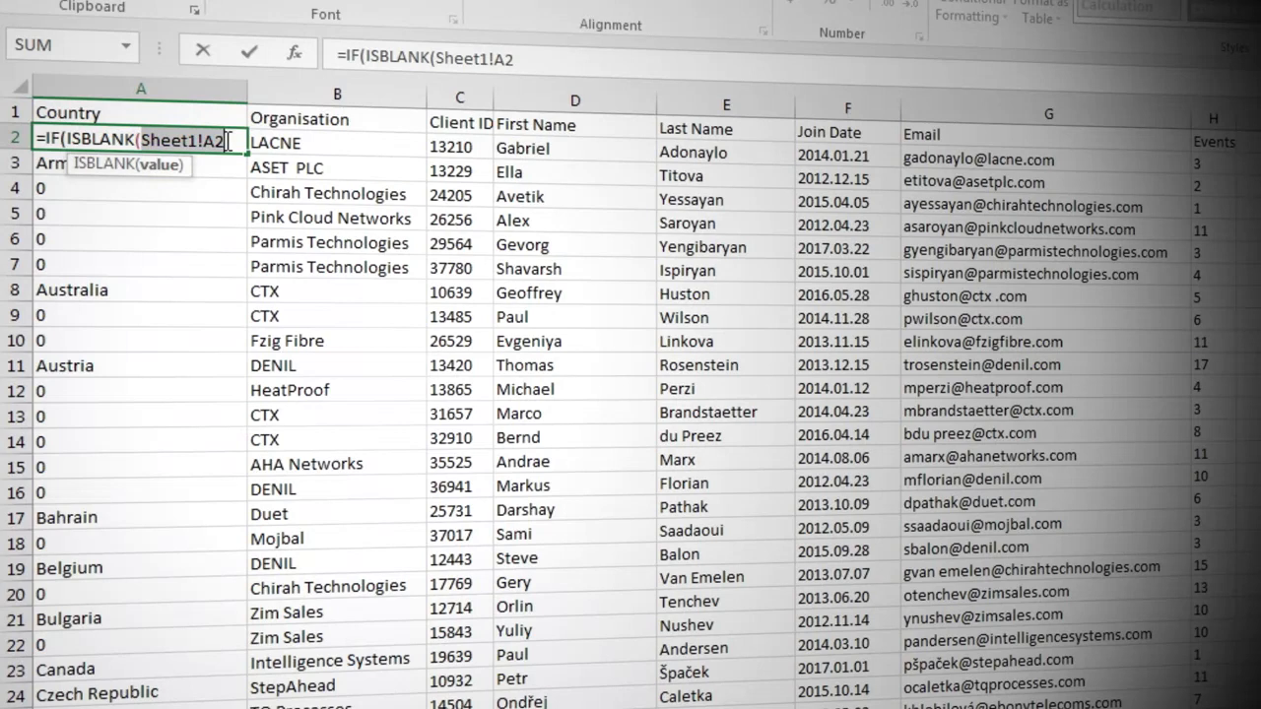
left_click(227, 140)
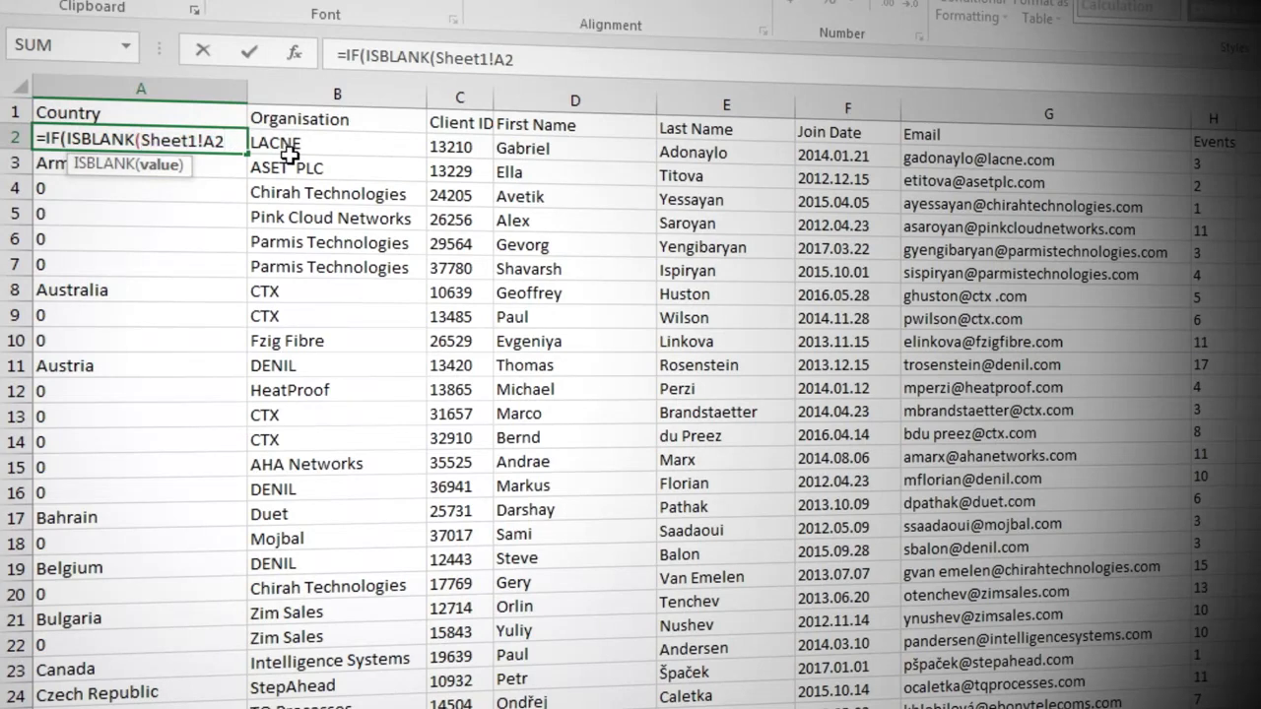
type(")")
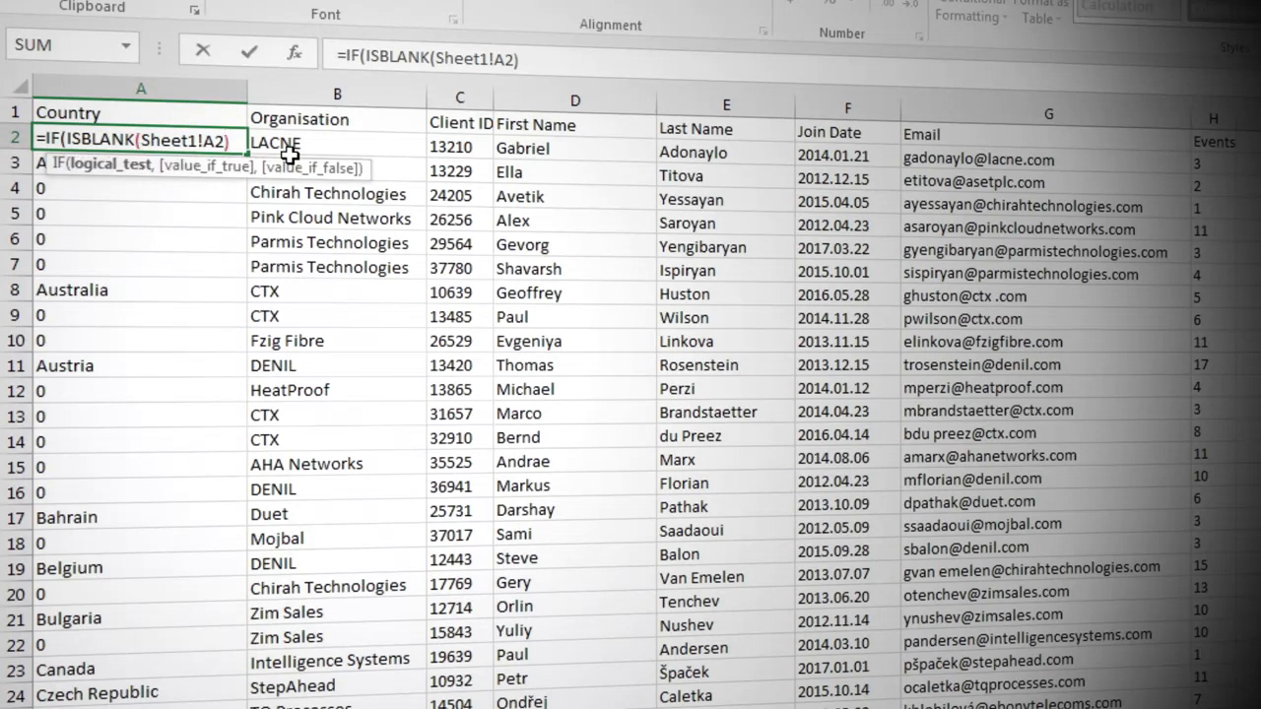
type(",")
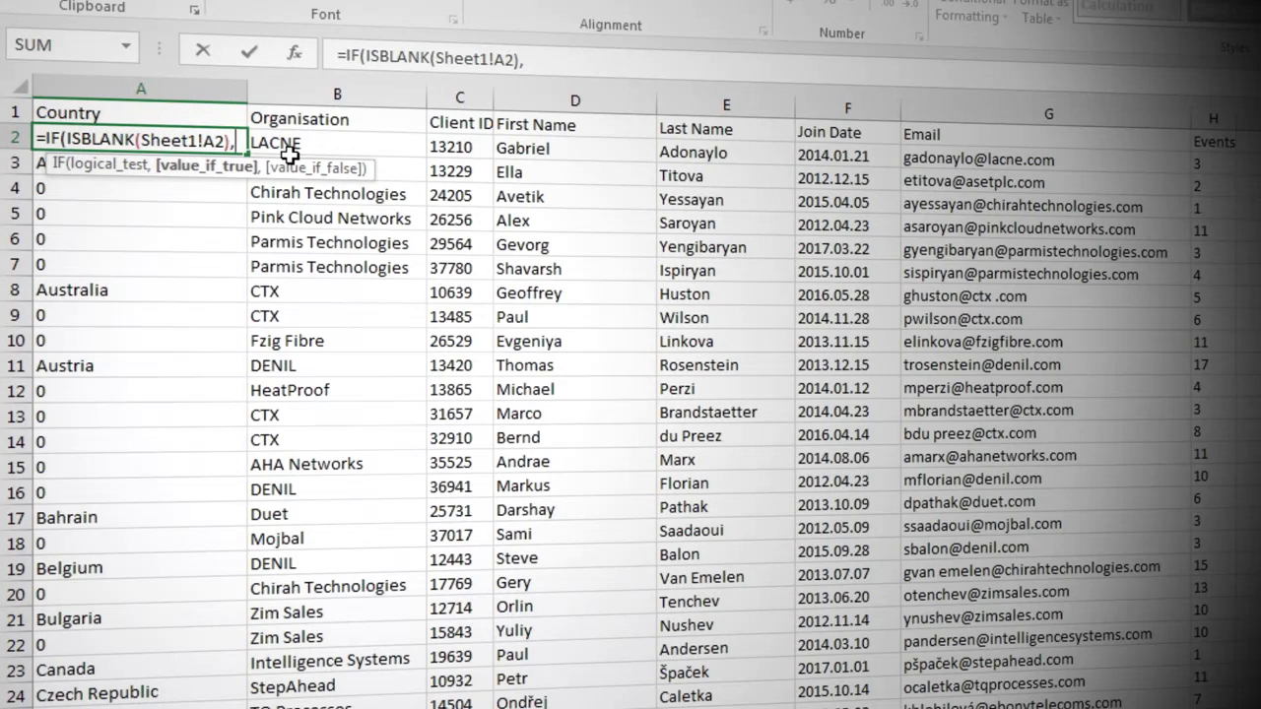
Step: Complete A2's IF formula with A1 as the value if true and Sheet1!A2 as the value if false
left_click(193, 115)
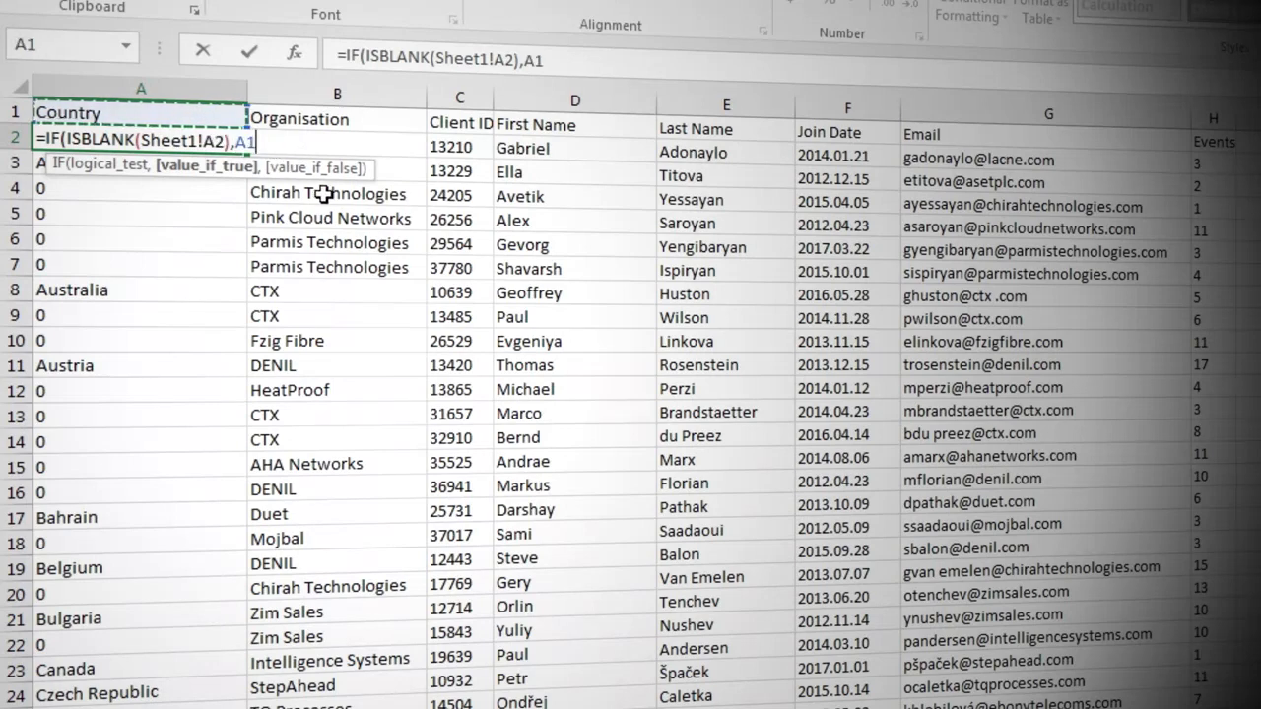
type(",")
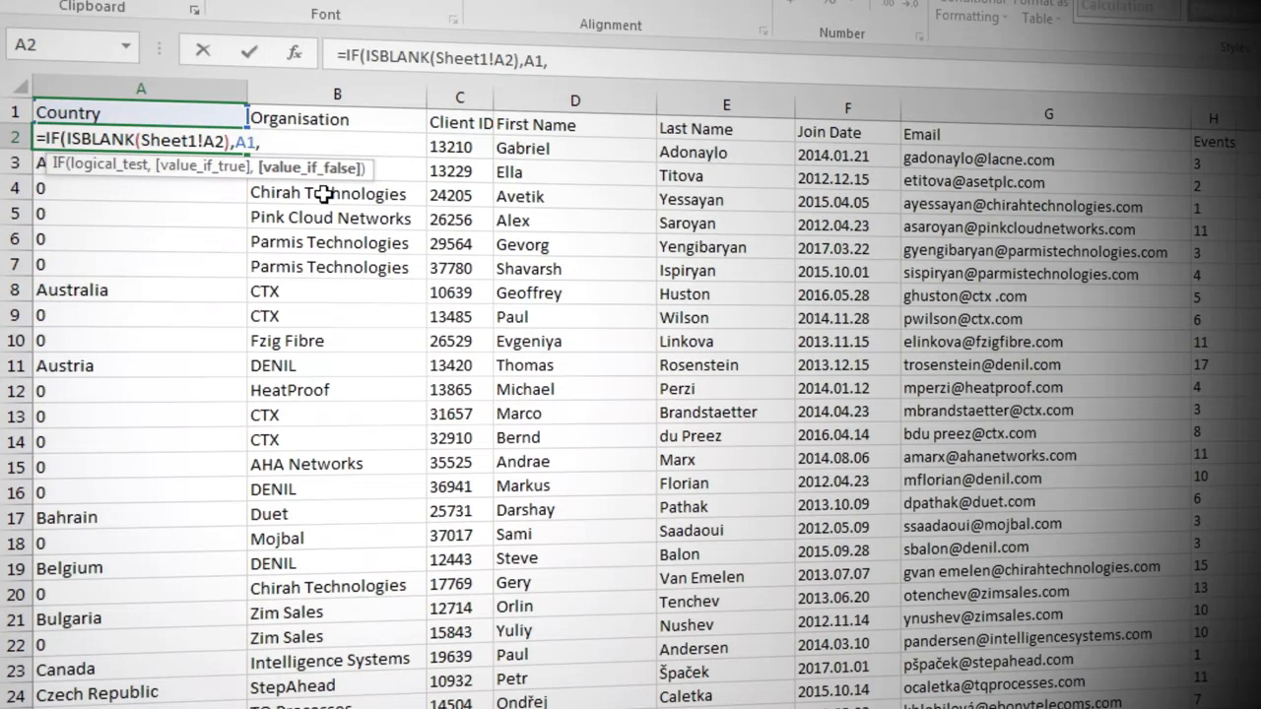
type("Sheet1!A2")
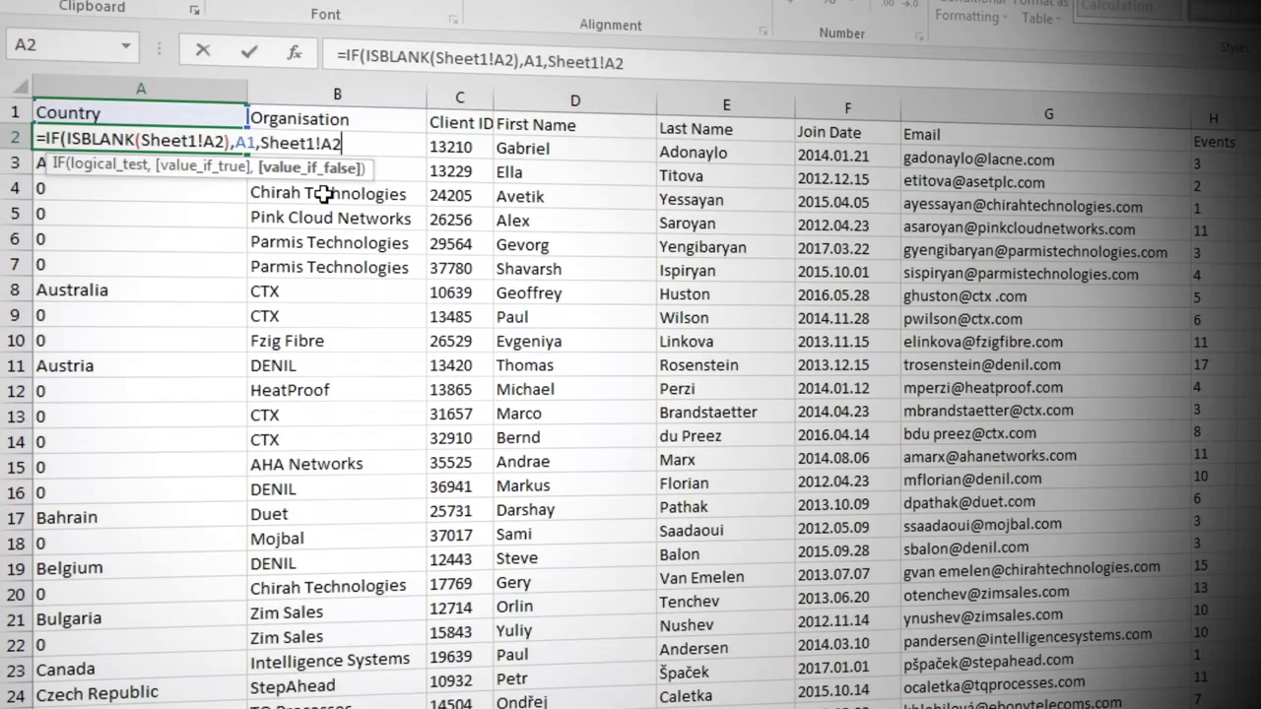
type(")")
key("Return")
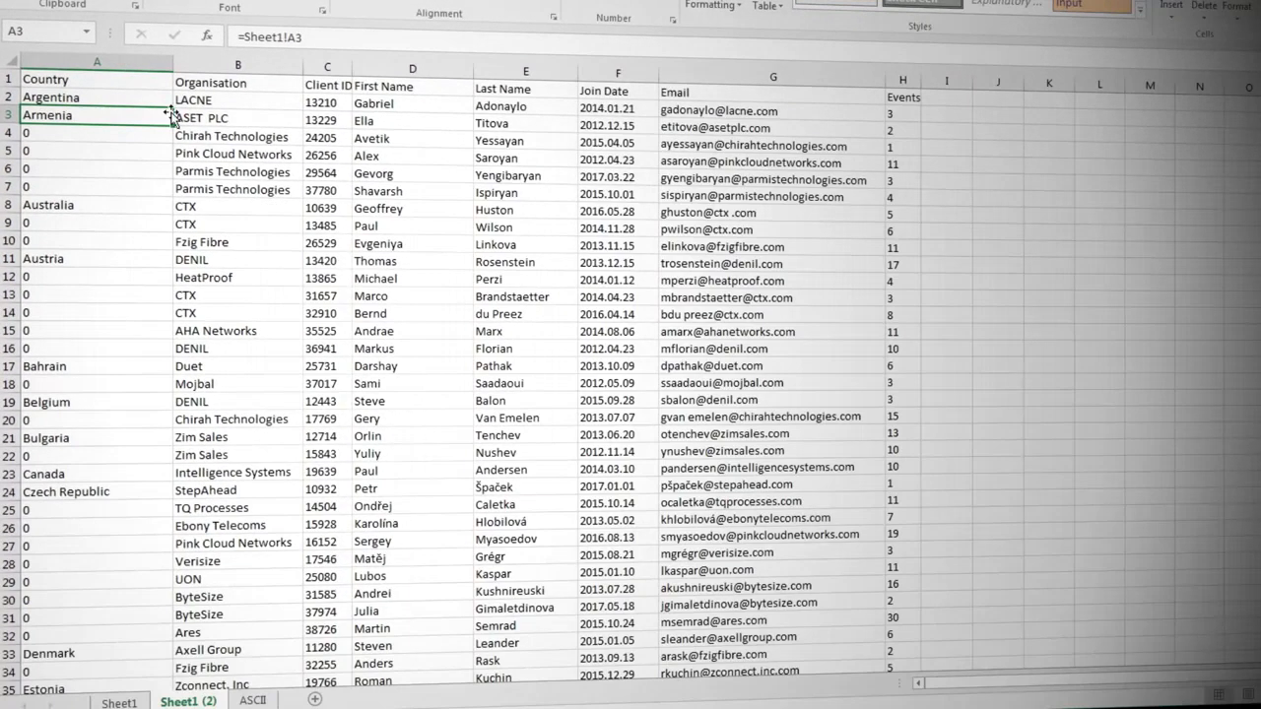
Step: Fill A2's IF formula down the whole Country column and check the adjusted references in A3
left_click(160, 102)
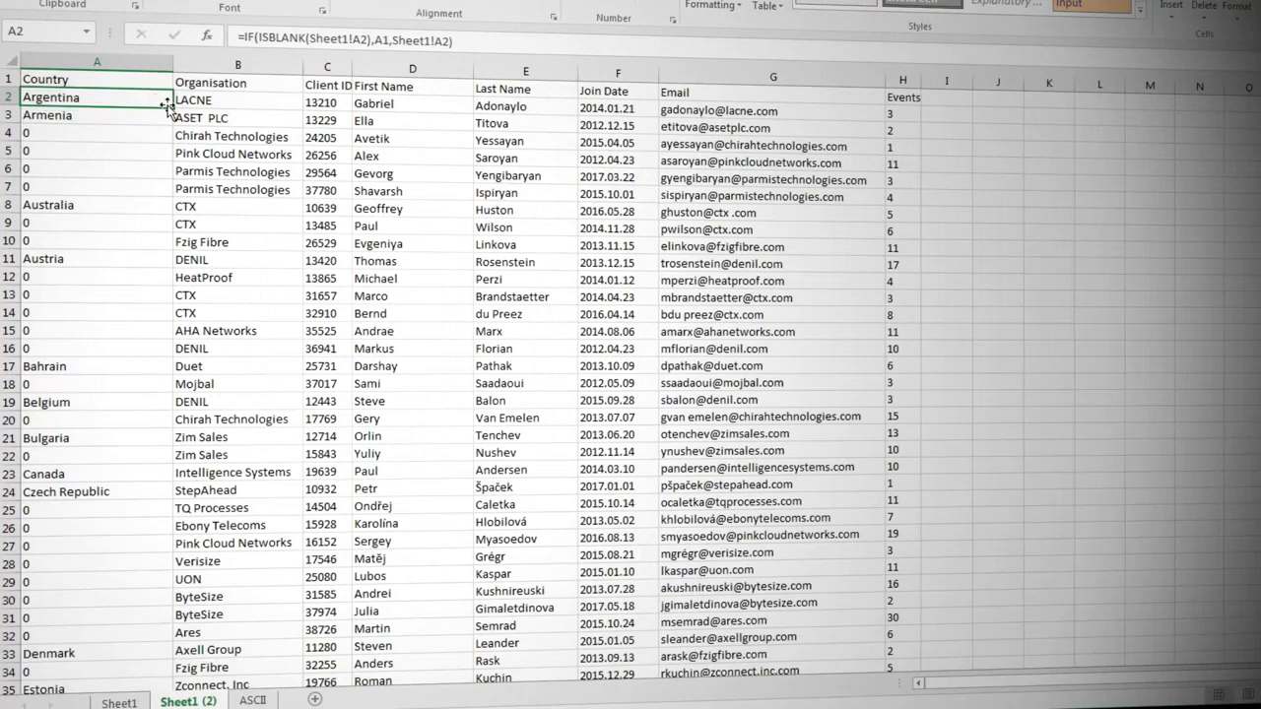
double_click(173, 106)
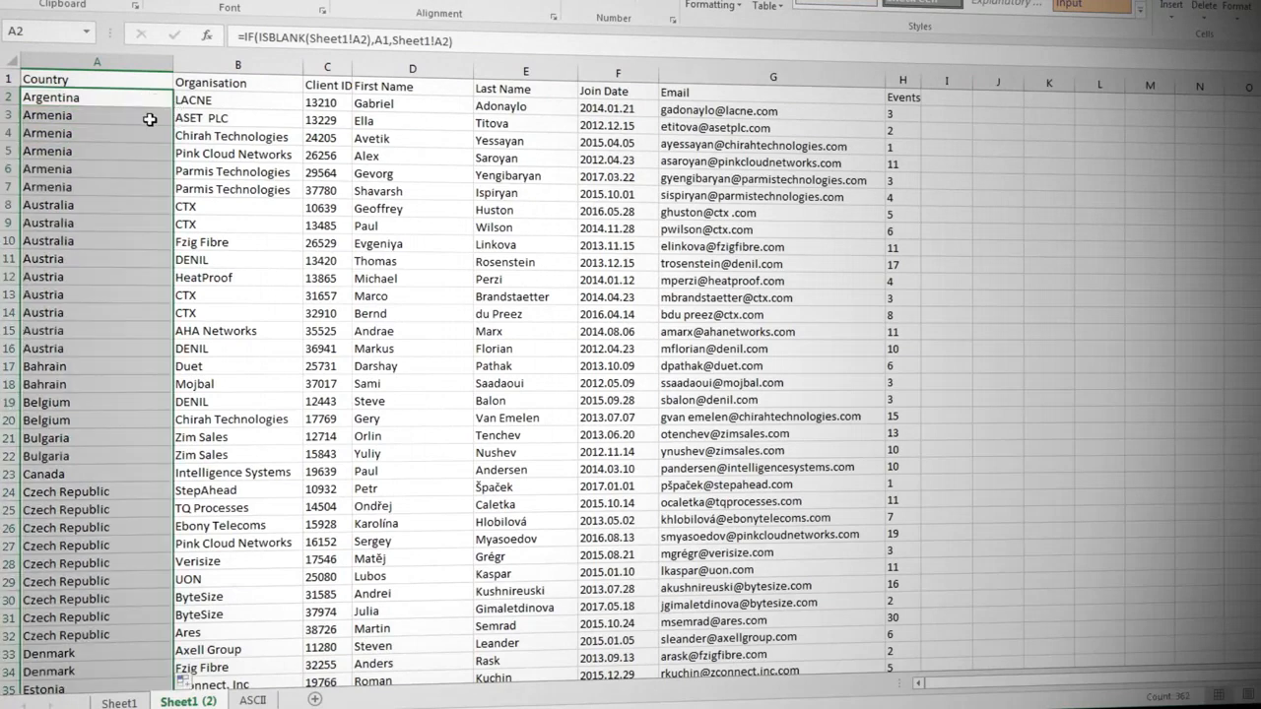
left_click(145, 119)
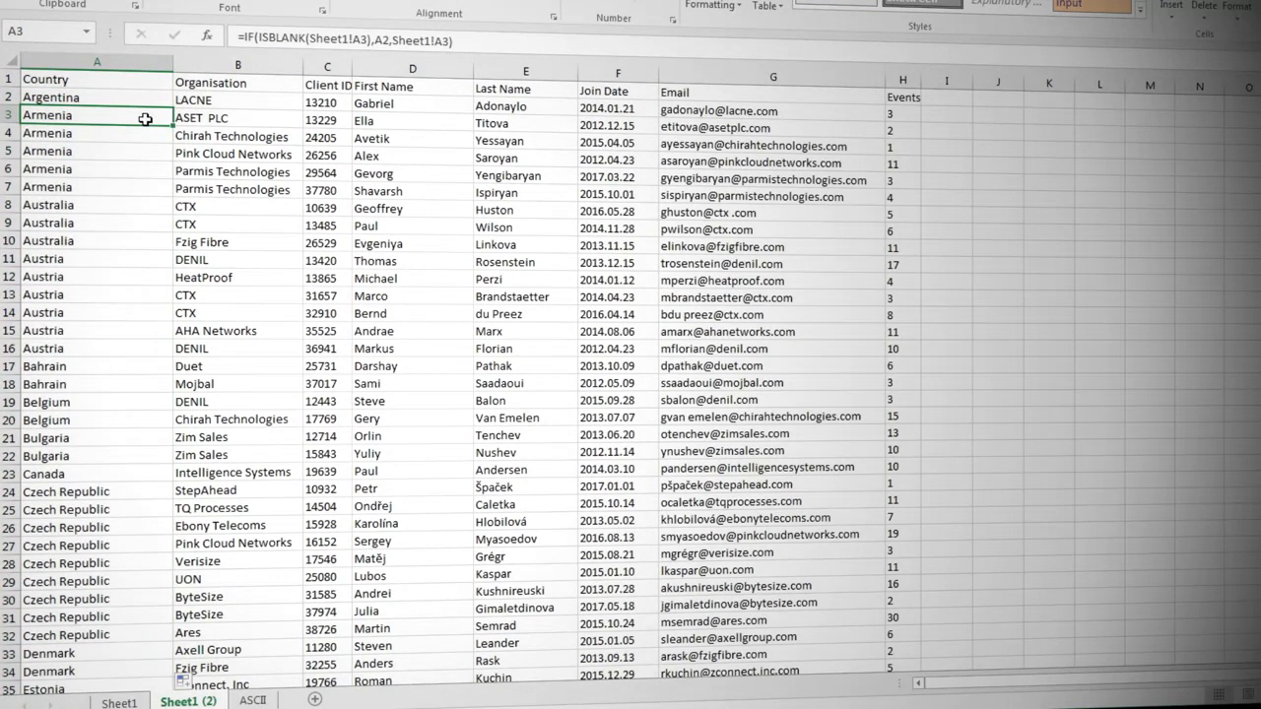